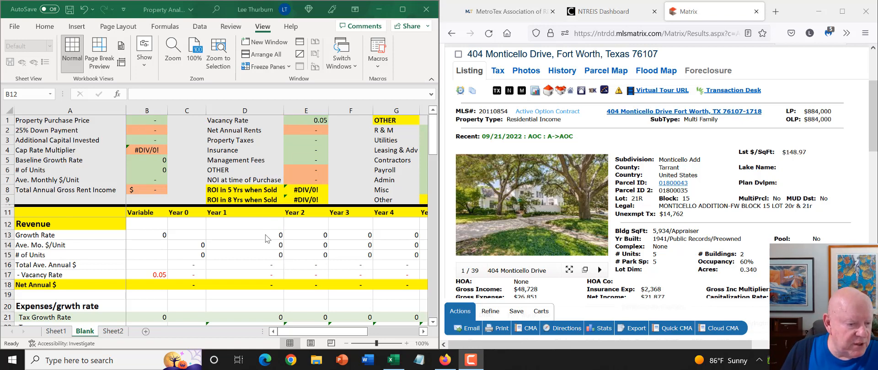
# - Review the blank analysis sheet from the revenue rows through expenses, net operating income, cash flow and financing
pyautogui.scroll(-4, 267, 242)
pyautogui.scroll(-6, 268, 256)
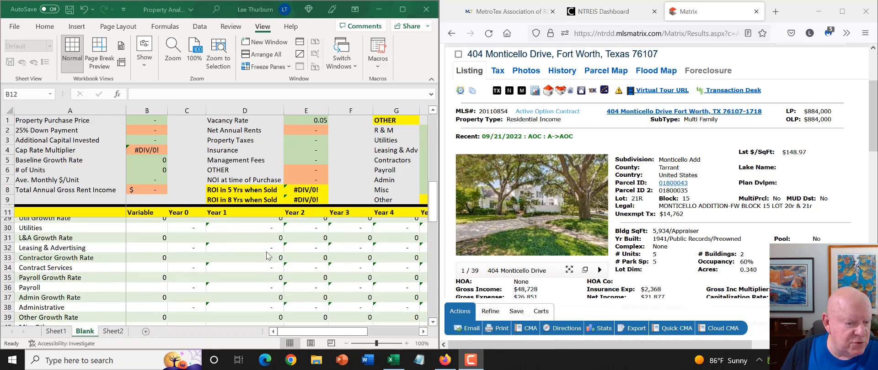
pyautogui.scroll(-2, 269, 264)
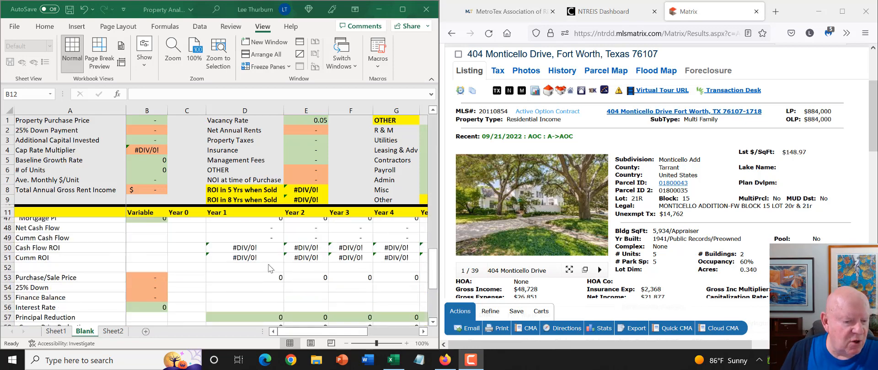
pyautogui.scroll(-1, 269, 269)
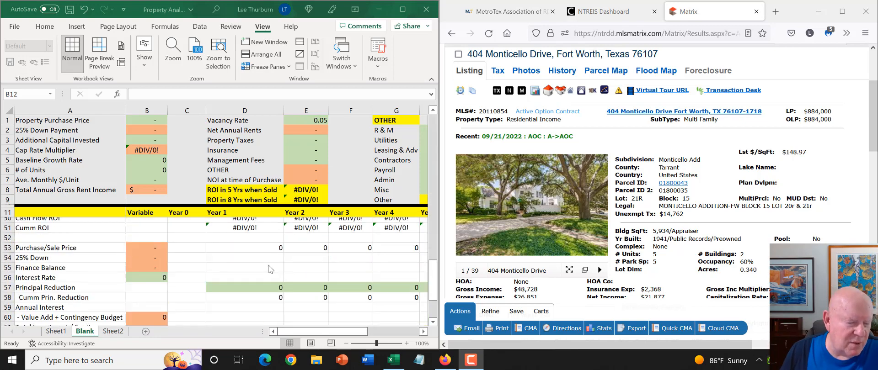
pyautogui.scroll(2, 269, 270)
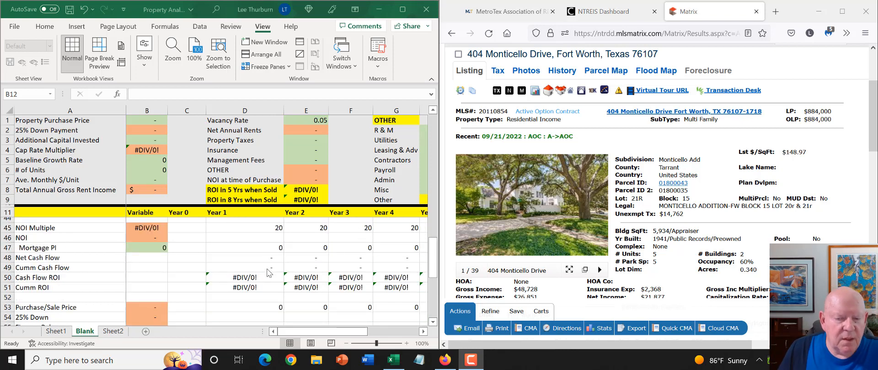
pyautogui.scroll(2, 269, 274)
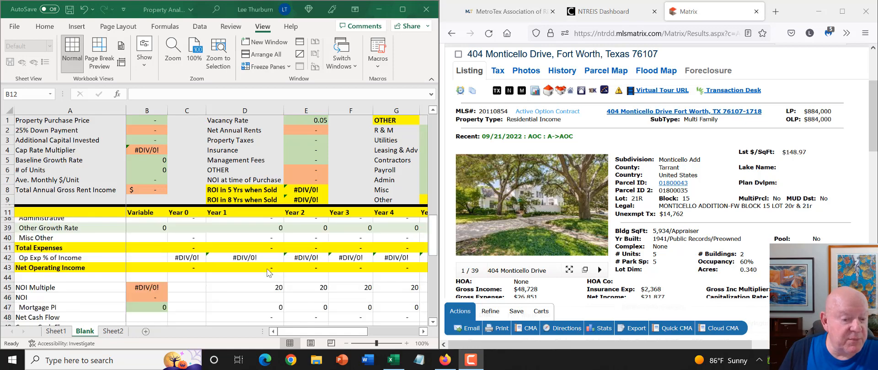
pyautogui.scroll(9, 269, 274)
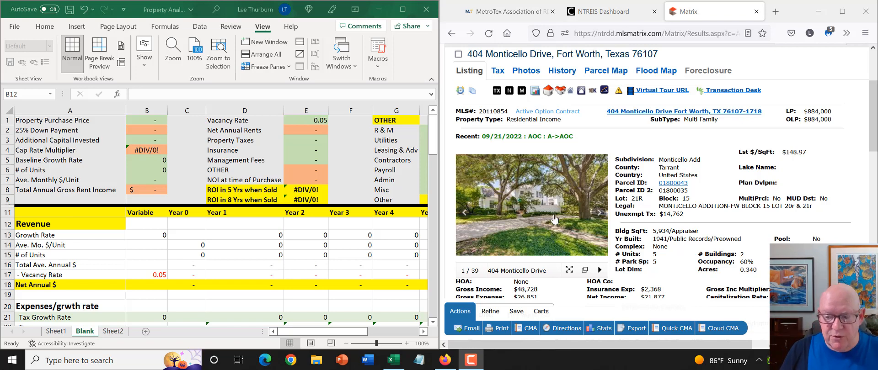
# - Enlarge the listing photos and view the exterior, living room, dining room and kitchen of the downstairs unit
pyautogui.click(562, 211)
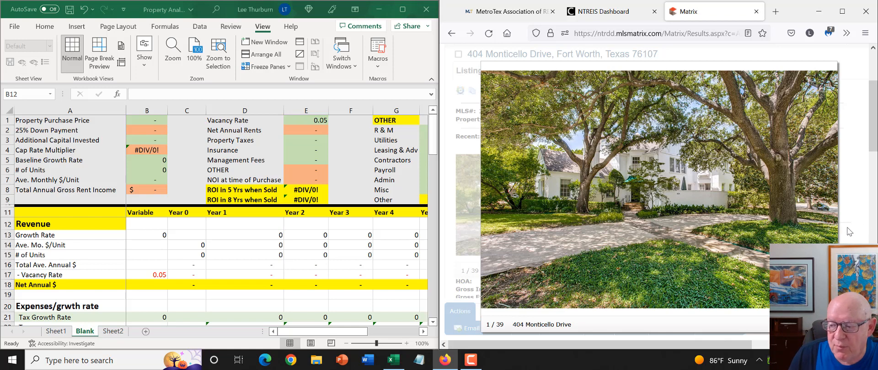
pyautogui.moveTo(829, 202)
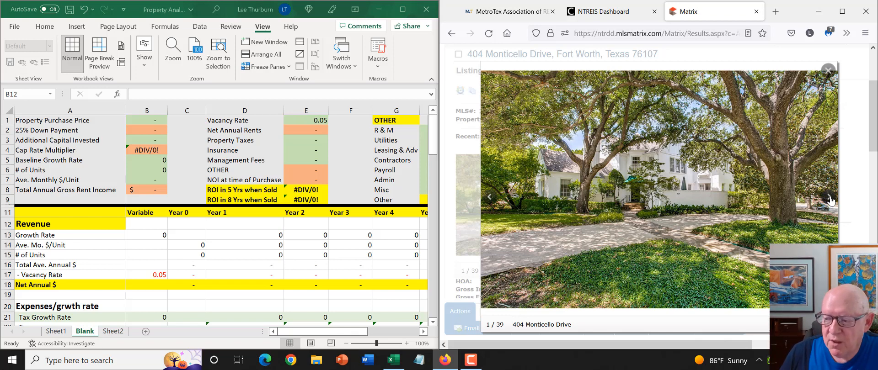
pyautogui.click(827, 200)
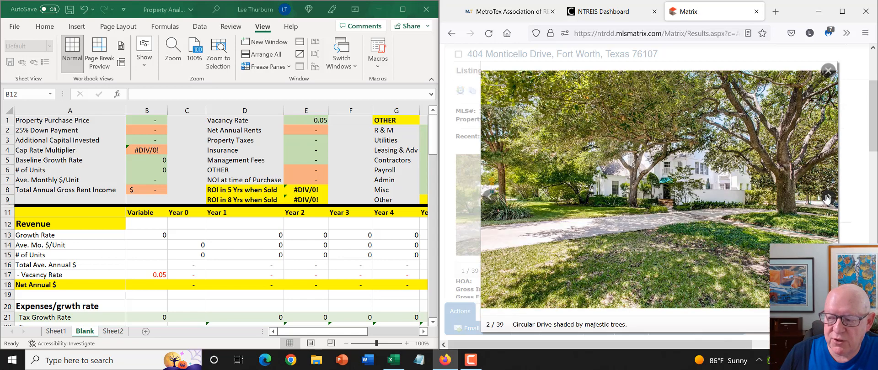
pyautogui.click(828, 199)
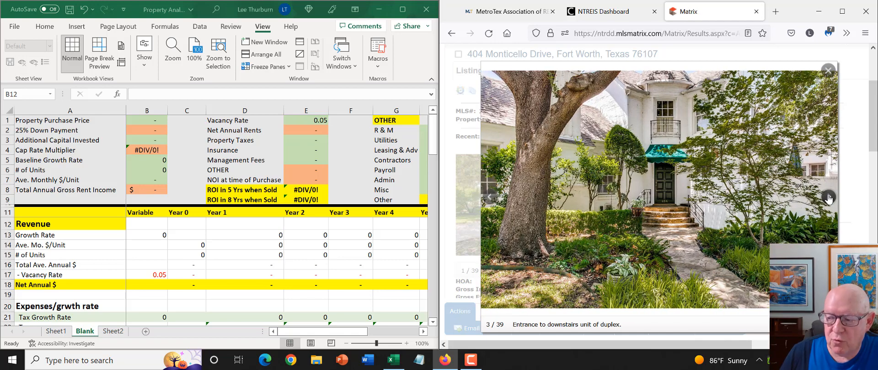
pyautogui.click(829, 199)
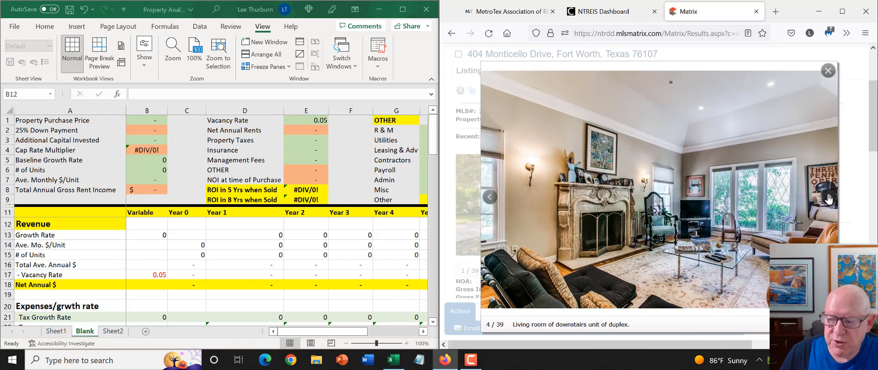
pyautogui.click(828, 199)
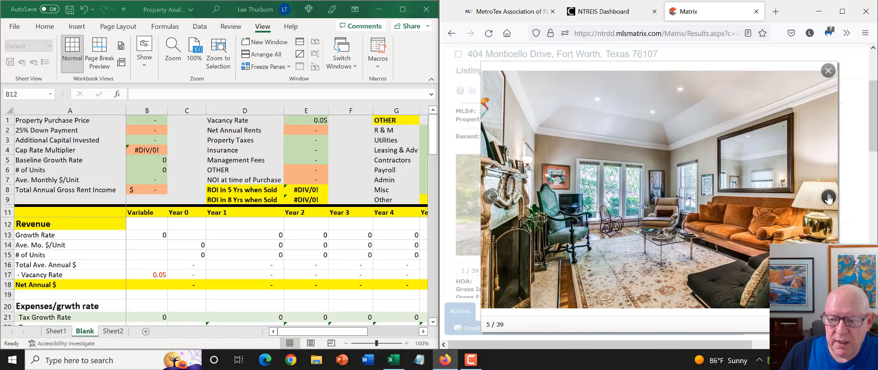
pyautogui.click(828, 199)
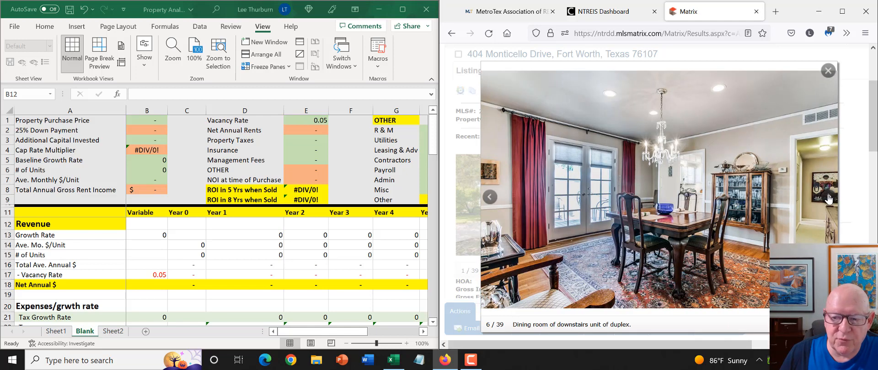
pyautogui.click(828, 199)
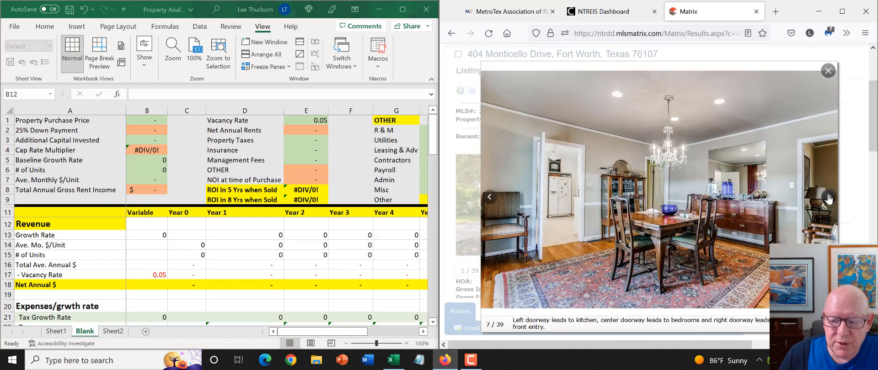
pyautogui.click(829, 199)
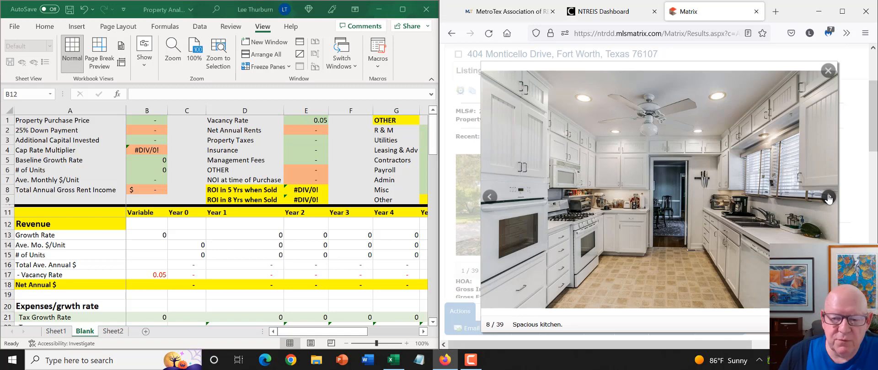
pyautogui.click(828, 199)
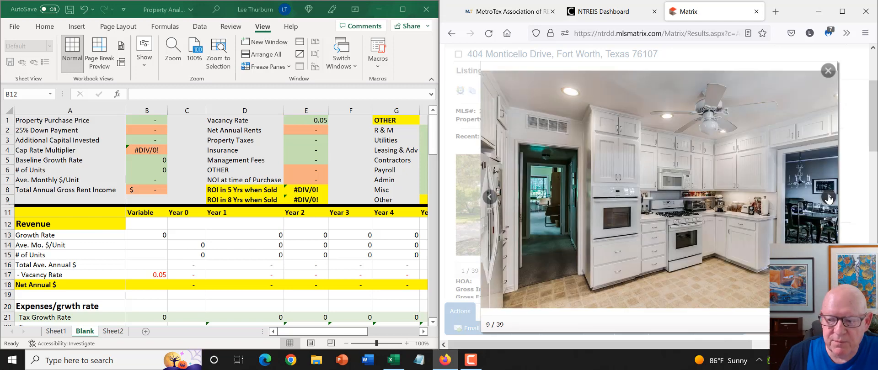
pyautogui.click(828, 198)
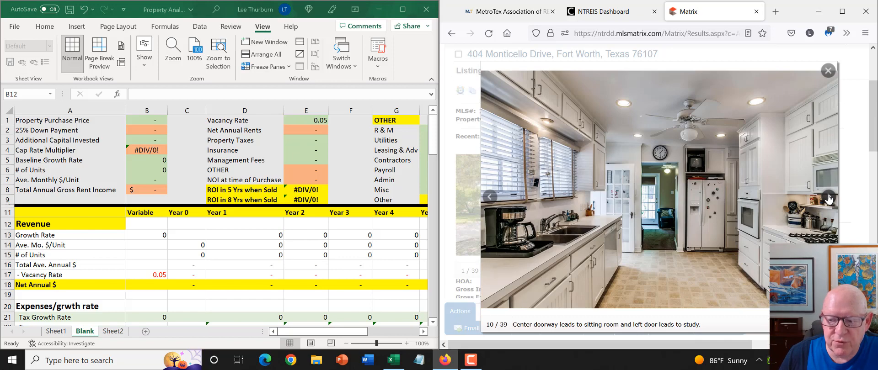
# - View the listing photos of the downstairs unit's bedroom, decked patio, bathrooms and study
pyautogui.click(829, 199)
pyautogui.click(828, 199)
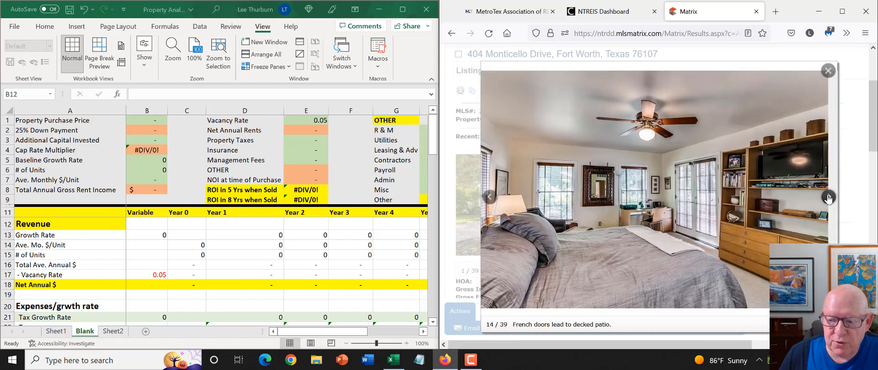
pyautogui.click(829, 199)
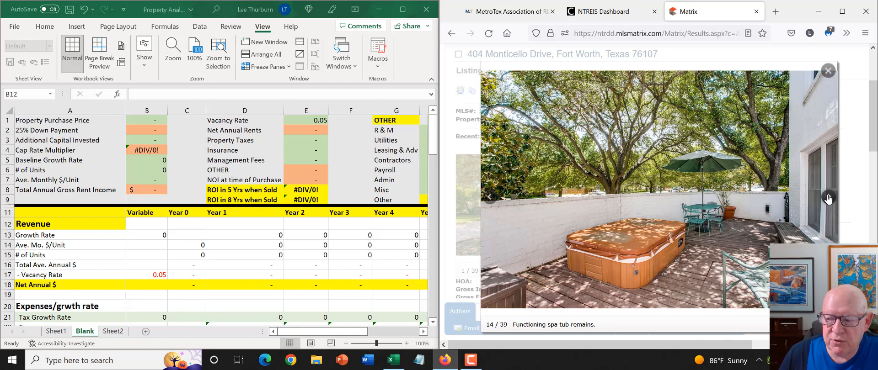
pyautogui.click(829, 199)
pyautogui.click(829, 199)
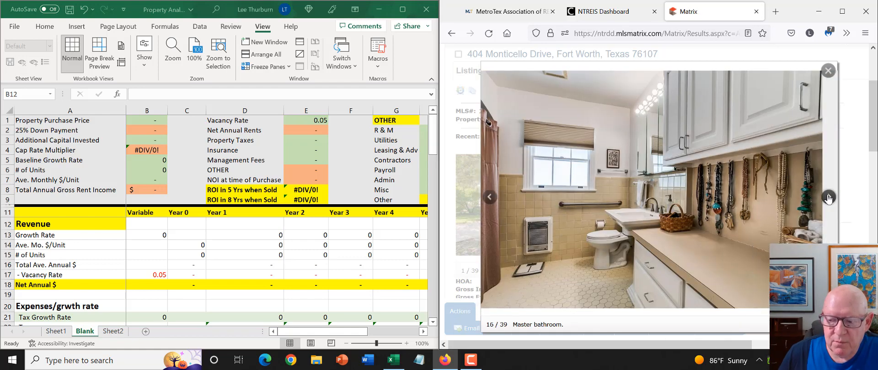
pyautogui.click(828, 198)
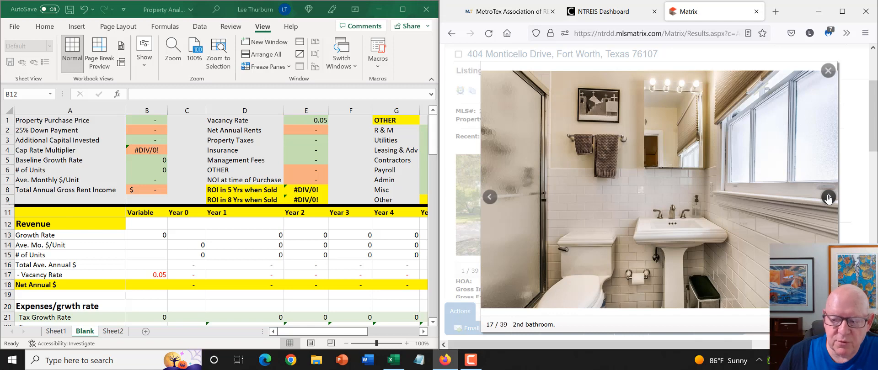
pyautogui.click(828, 198)
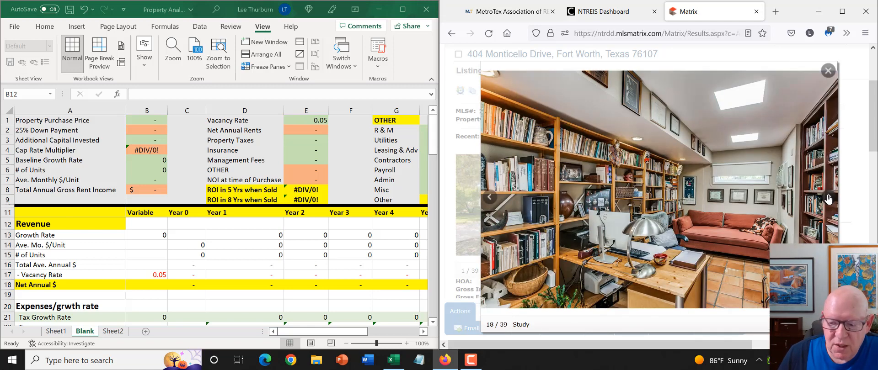
pyautogui.click(828, 199)
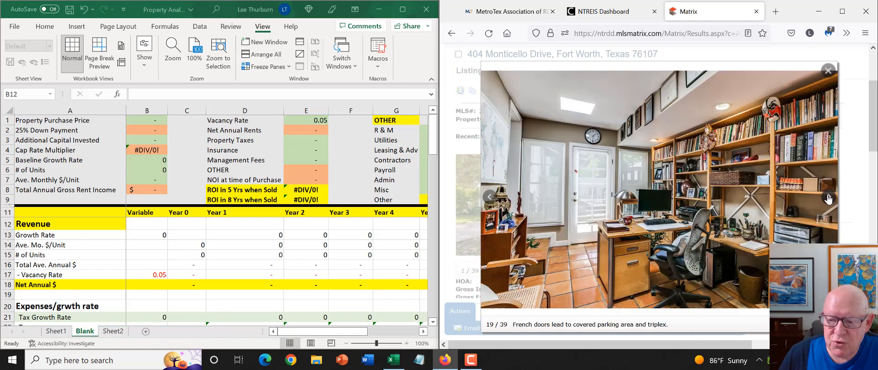
# - View the photos of the duplex's upstairs unit through its second bathroom and close the browser window
pyautogui.click(829, 198)
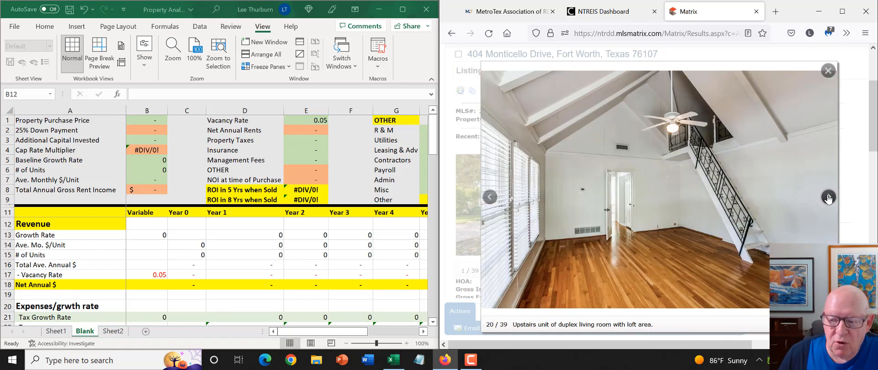
pyautogui.click(828, 197)
pyautogui.click(828, 198)
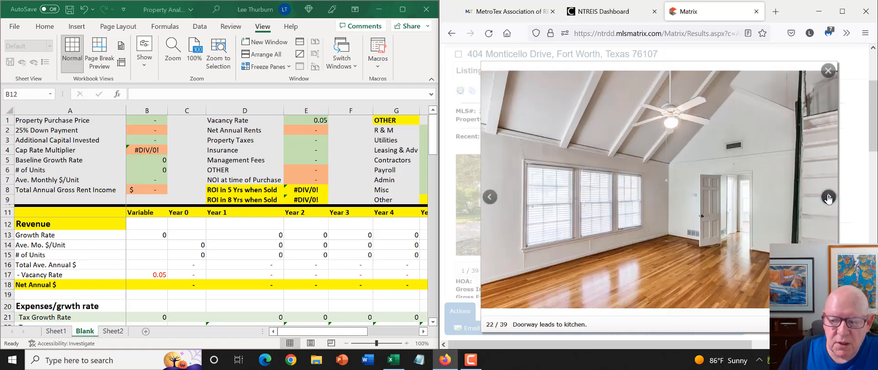
pyautogui.click(828, 197)
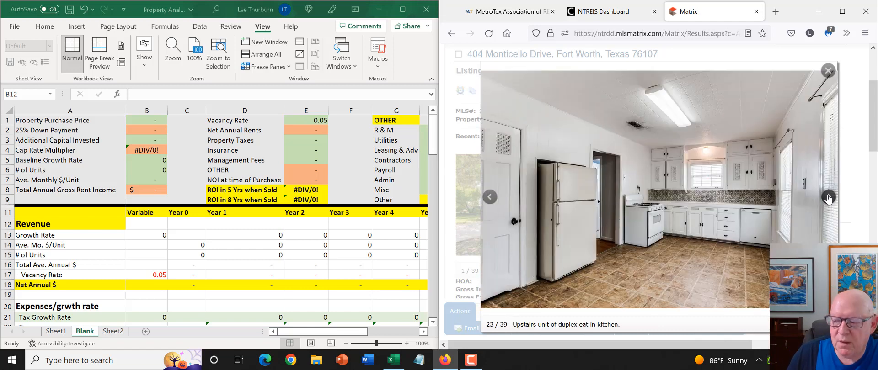
pyautogui.click(828, 198)
pyautogui.click(828, 197)
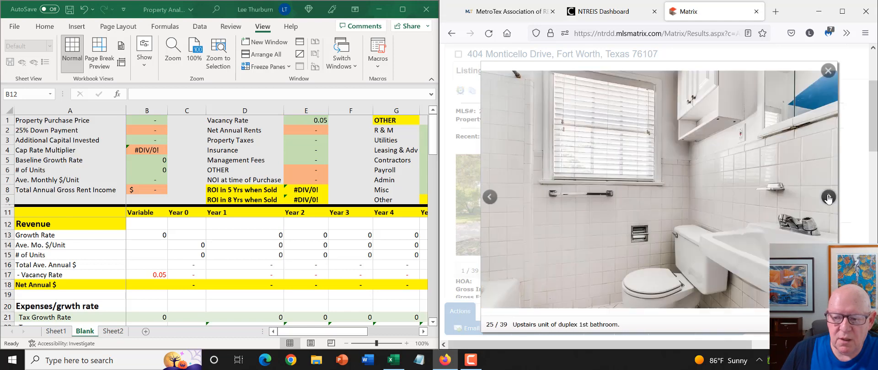
pyautogui.click(828, 197)
pyautogui.click(828, 197)
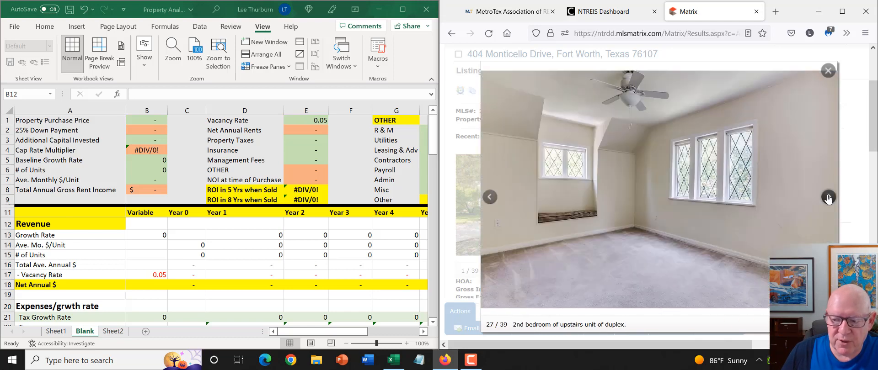
pyautogui.click(828, 197)
pyautogui.click(828, 197)
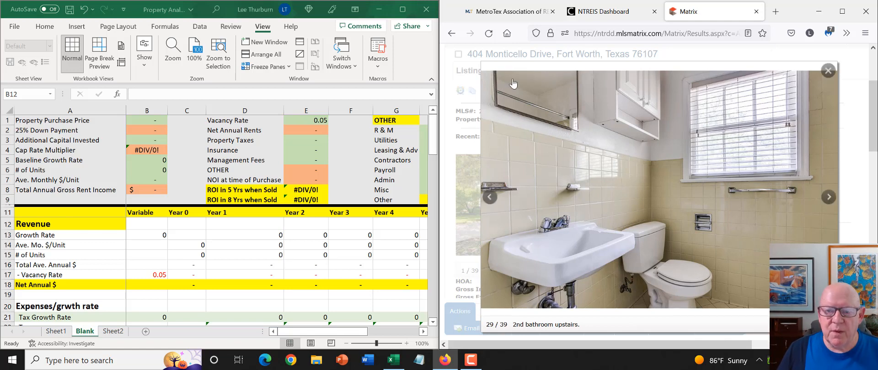
pyautogui.click(865, 18)
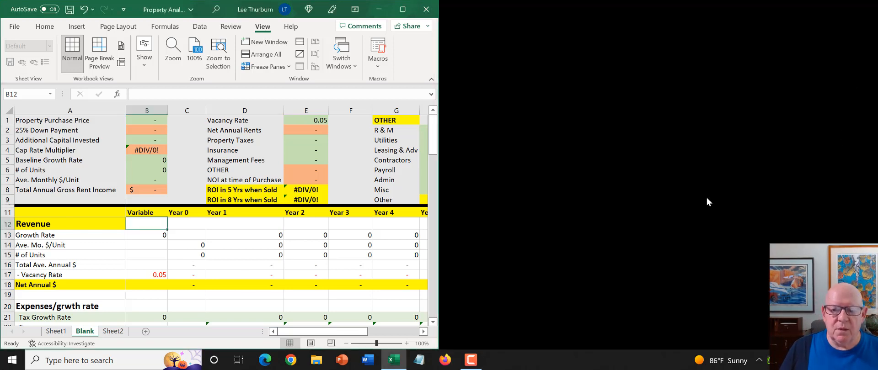
# - Reopen the property listing in Firefox, and enter its list price of 884000 as the Property Purchase Price in Excel cell B1
pyautogui.click(444, 360)
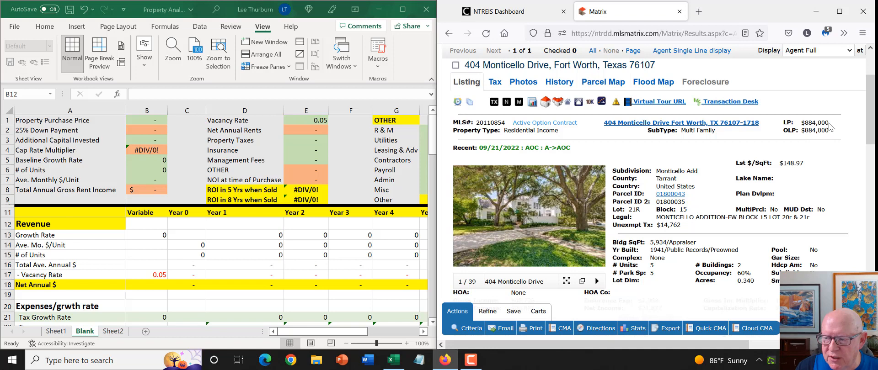
pyautogui.moveTo(829, 123); pyautogui.dragTo(783, 123)
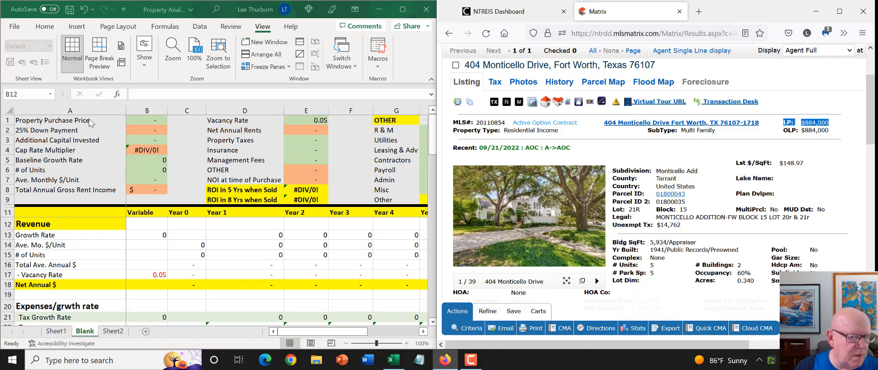
pyautogui.click(148, 120)
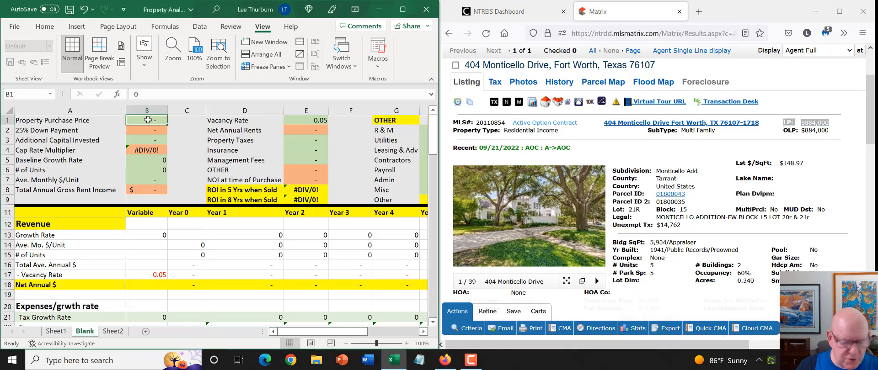
pyautogui.write('884000')
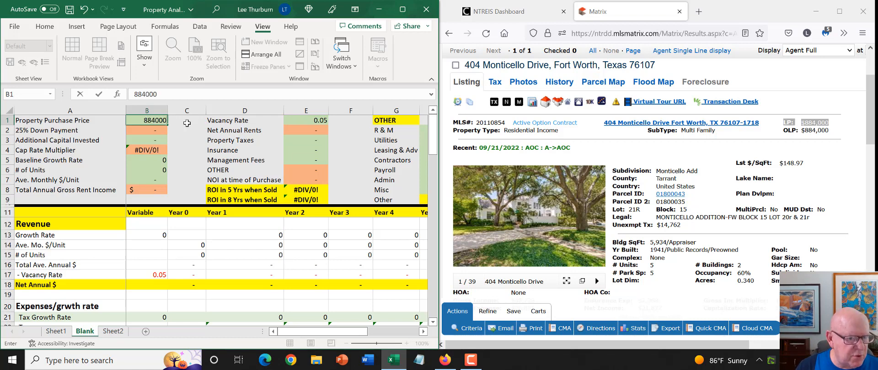
pyautogui.click(186, 122)
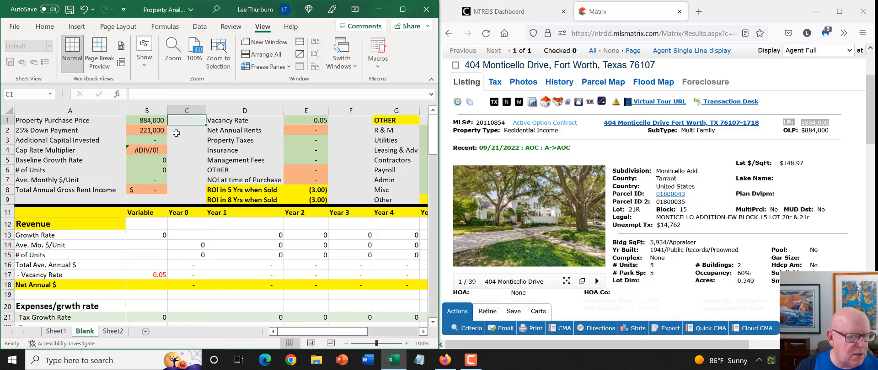
# - Enter 100000 as the Additional Capital Invested in cell B3 and 1.05 as the Baseline Growth Rate in cell B5
pyautogui.click(146, 140)
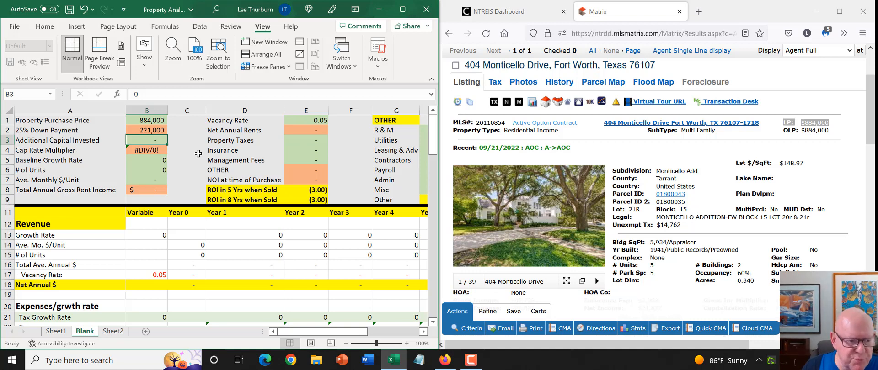
pyautogui.write('100000')
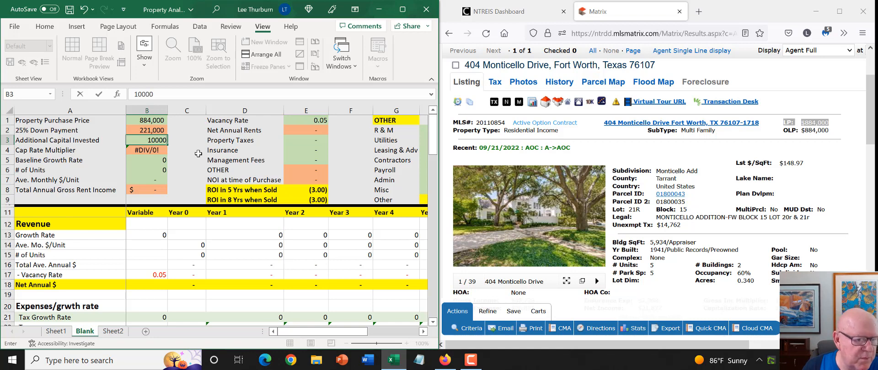
pyautogui.click(193, 144)
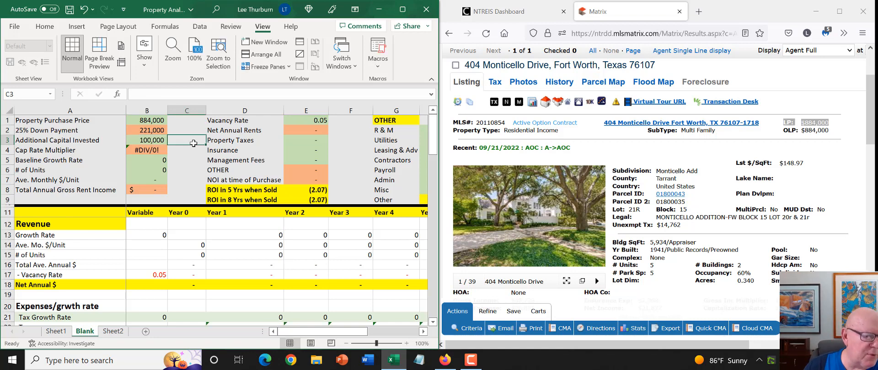
pyautogui.click(156, 162)
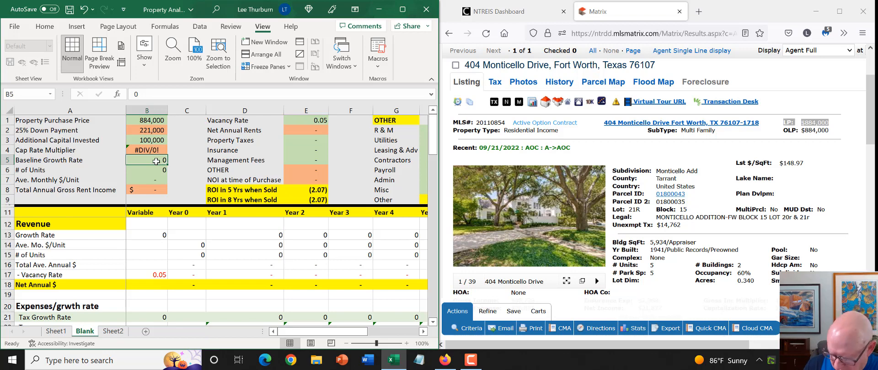
pyautogui.write('1.05')
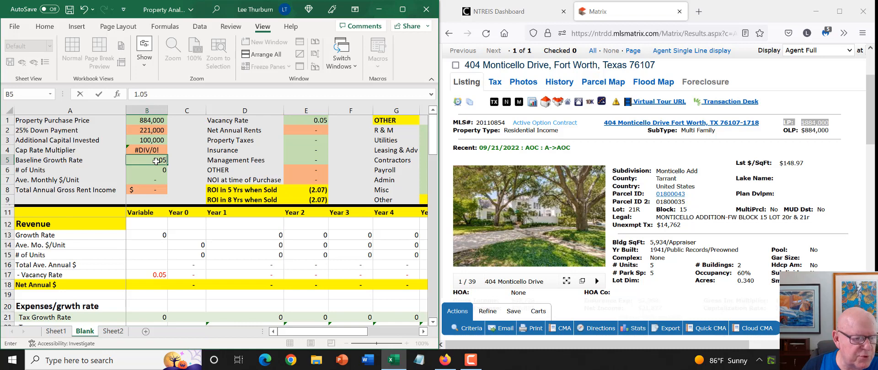
pyautogui.hotkey('ctrl', 'Return')
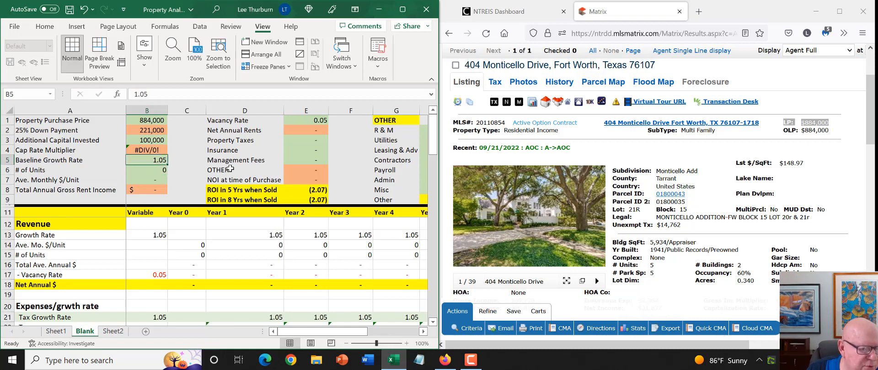
# - Enter the listing's unit count of 5 as the # of Units in cell B6
pyautogui.click(157, 171)
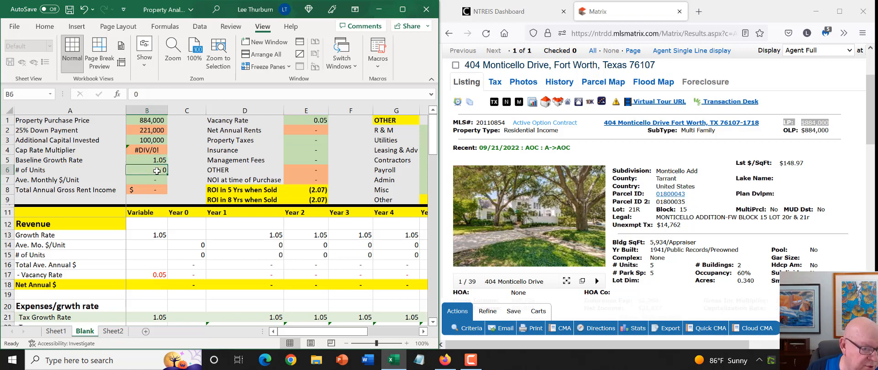
pyautogui.write('5')
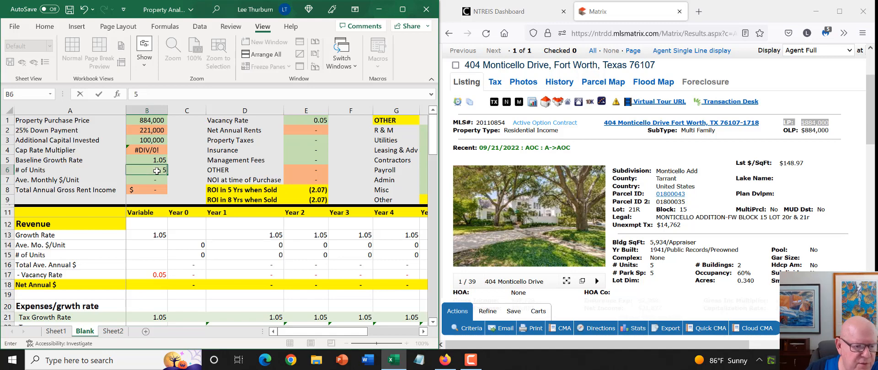
pyautogui.click(179, 173)
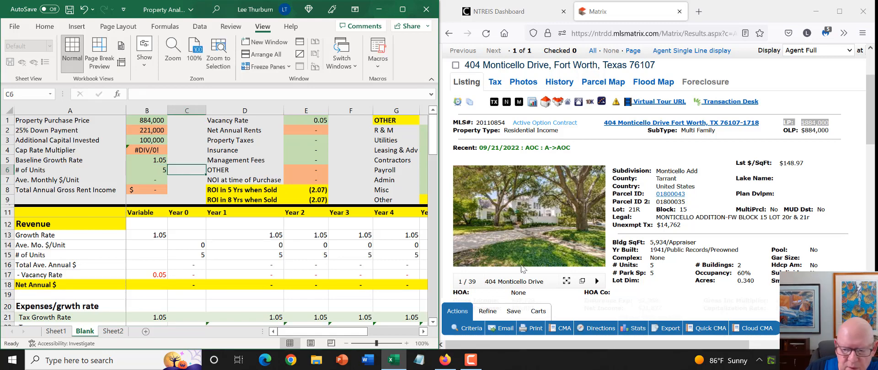
# - Examine the listing's Gross Income and the average lease, square footage and number of units for each unit type
pyautogui.scroll(-2, 653, 252)
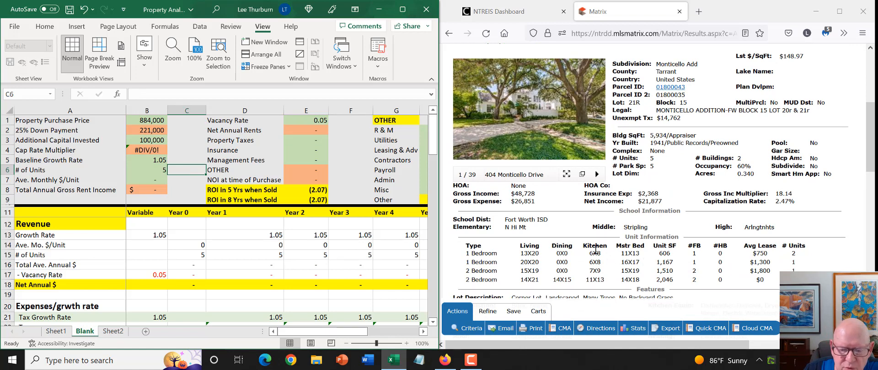
pyautogui.click(537, 198)
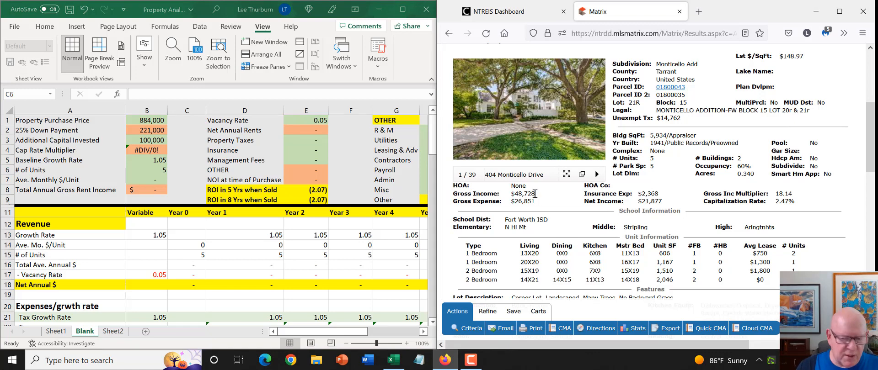
pyautogui.moveTo(484, 192); pyautogui.dragTo(543, 199)
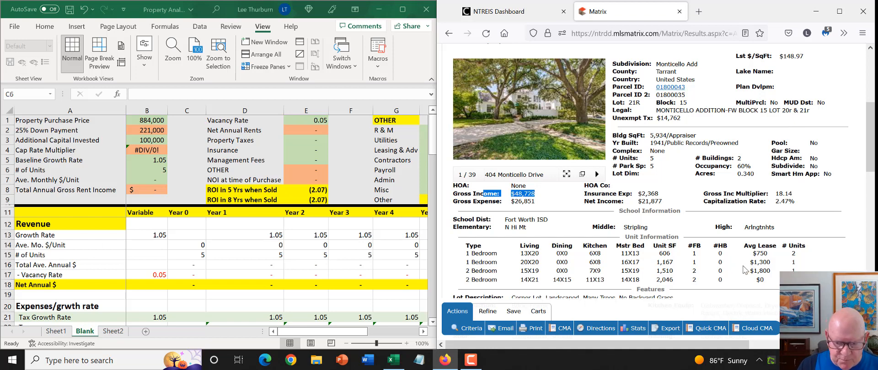
pyautogui.moveTo(615, 245); pyautogui.dragTo(730, 264)
pyautogui.click(733, 248)
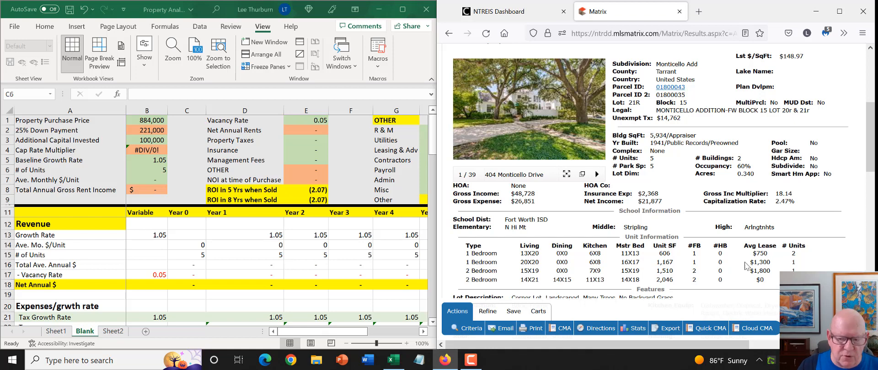
pyautogui.moveTo(534, 193); pyautogui.dragTo(515, 196)
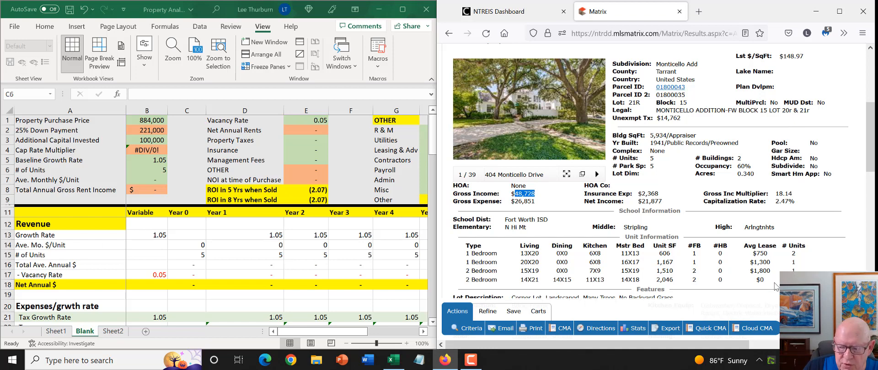
pyautogui.moveTo(767, 283); pyautogui.dragTo(758, 284)
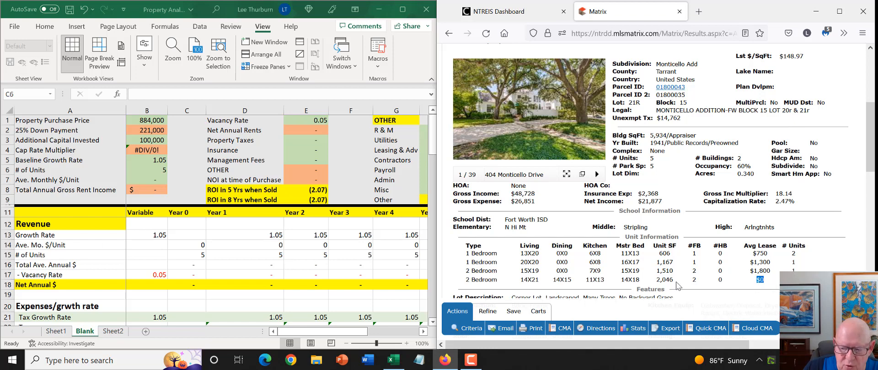
pyautogui.moveTo(674, 280); pyautogui.dragTo(659, 284)
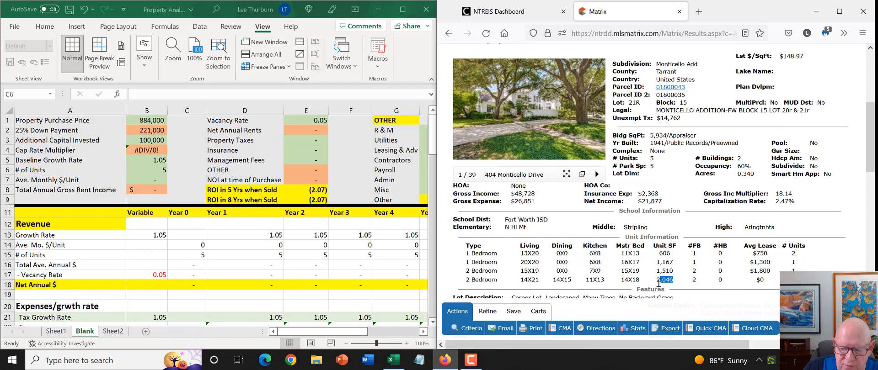
pyautogui.click(743, 287)
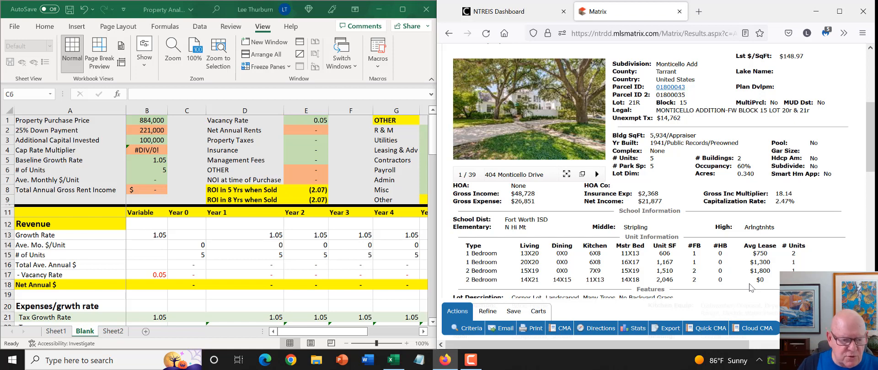
# - Enter 1360 as the Ave. Monthly $/Unit in cell B7
pyautogui.click(155, 180)
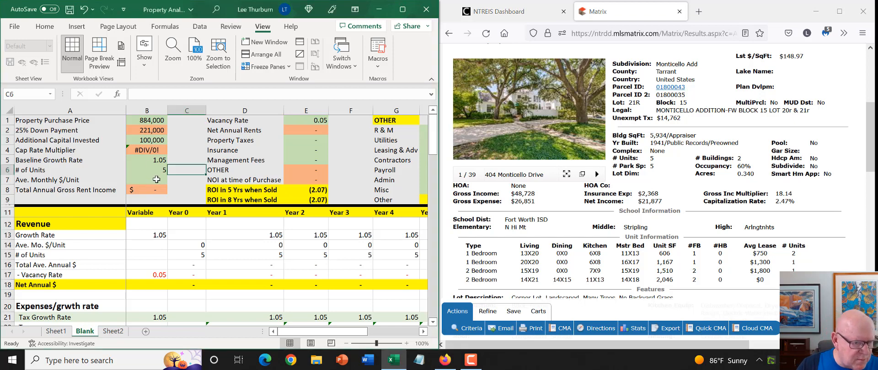
pyautogui.click(158, 179)
pyautogui.write('1360')
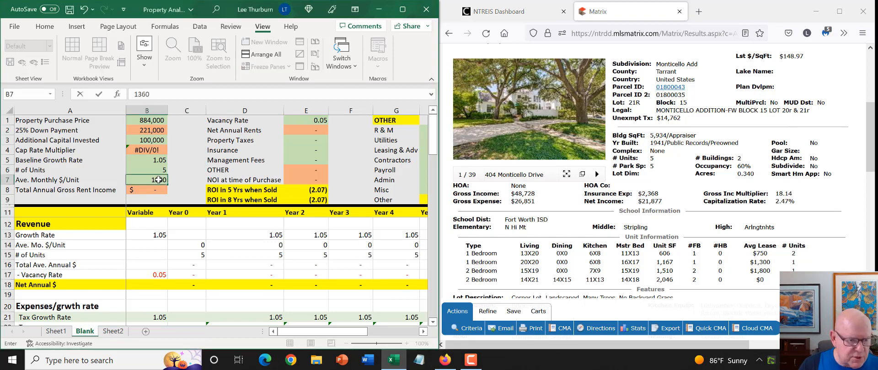
pyautogui.press('Return')
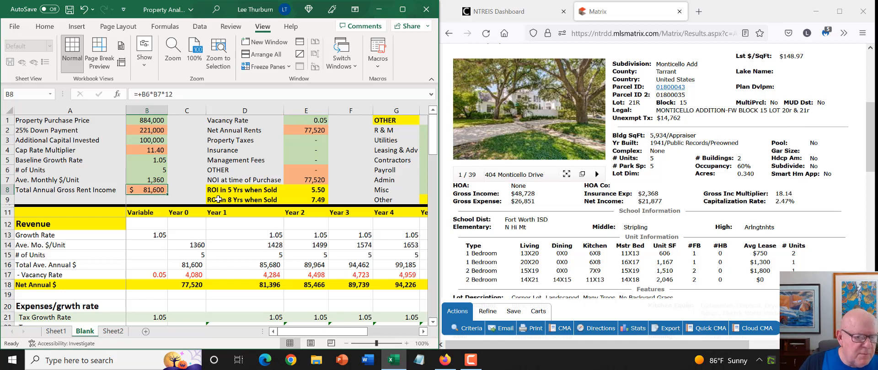
# - Find the unexempt tax amount in the listing and enter 14762 as the Property Taxes in cell E3
pyautogui.click(313, 141)
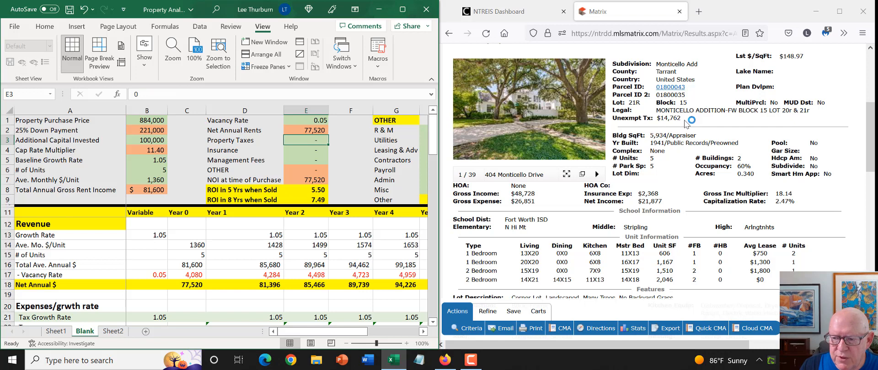
pyautogui.moveTo(681, 120); pyautogui.dragTo(661, 119)
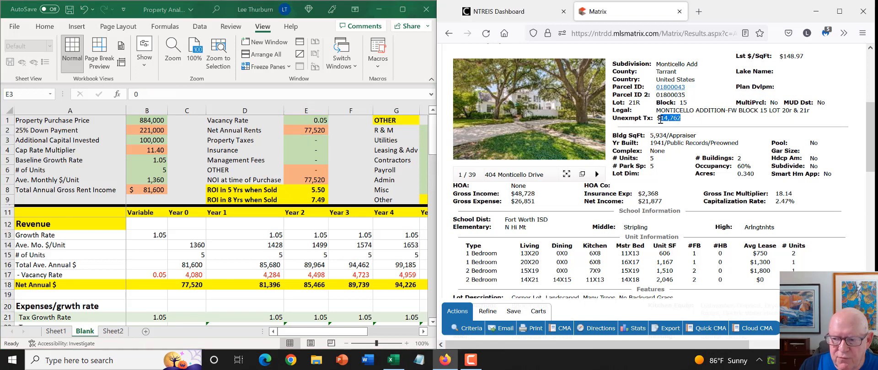
pyautogui.click(314, 144)
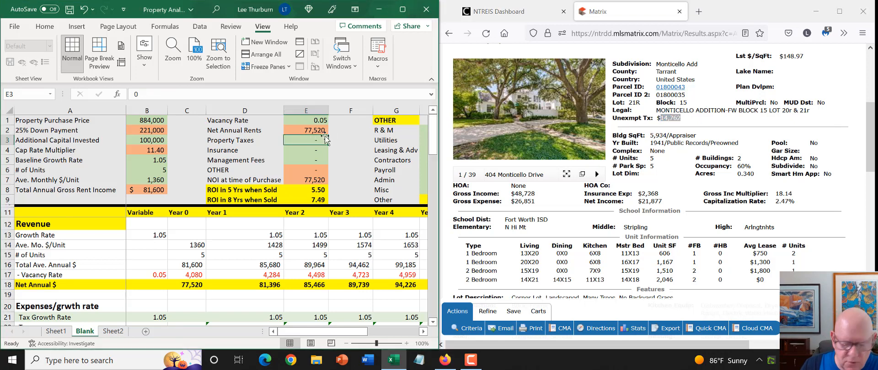
pyautogui.write('14762')
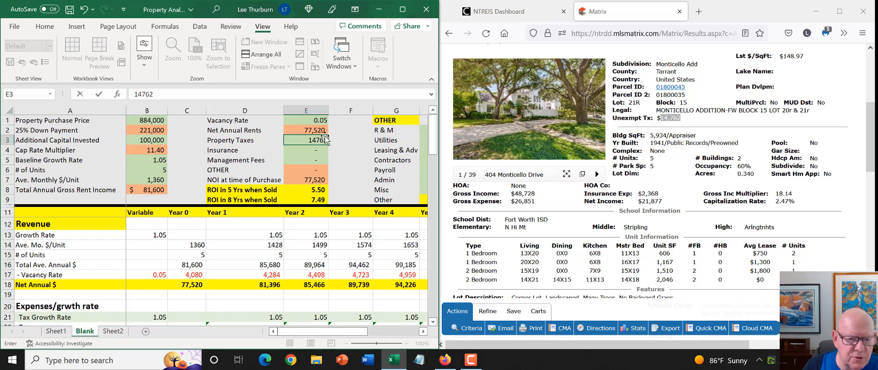
pyautogui.press('Return')
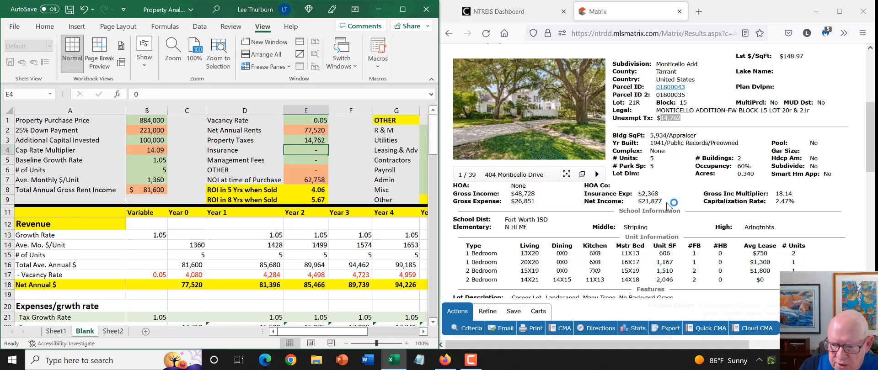
# - Find the insurance expense in the listing and enter 2368 as the Insurance in cell E4
pyautogui.moveTo(661, 194); pyautogui.dragTo(638, 194)
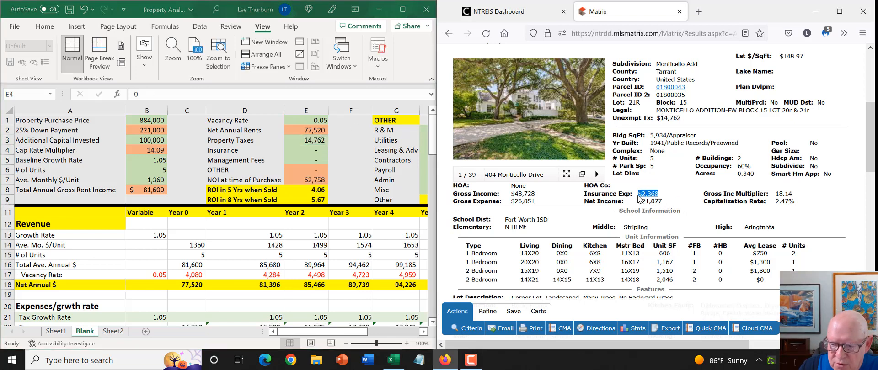
pyautogui.click(315, 150)
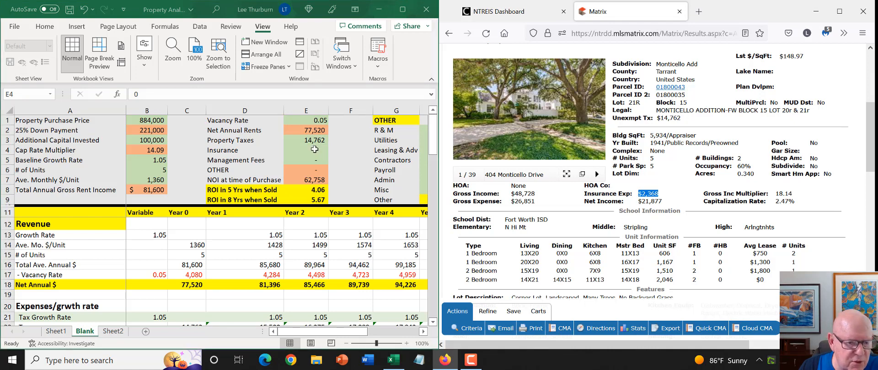
pyautogui.write('2368')
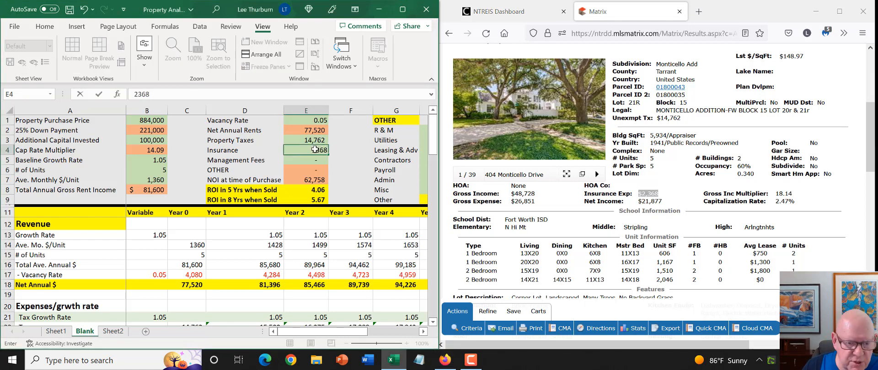
pyautogui.press('Return')
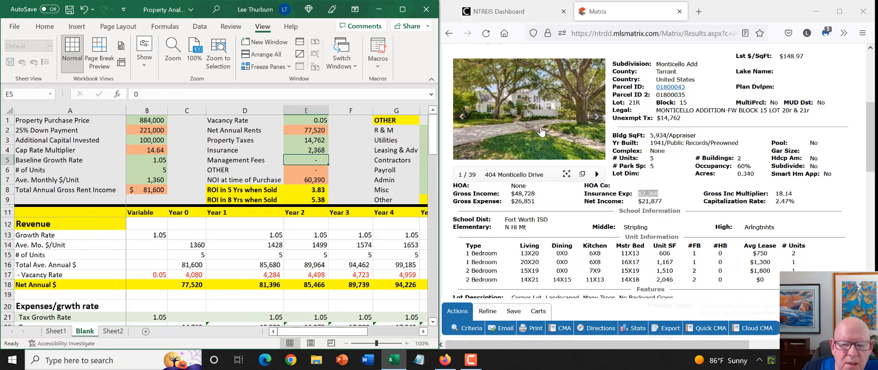
# - Review the NOI at time of Purchase and compare the sheet's Cap Rate Multiplier with the listing's Gross Inc Multiplier
pyautogui.click(316, 181)
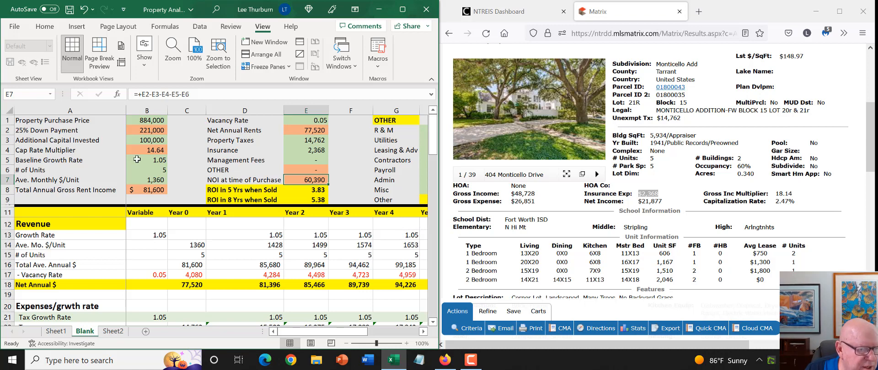
pyautogui.click(149, 151)
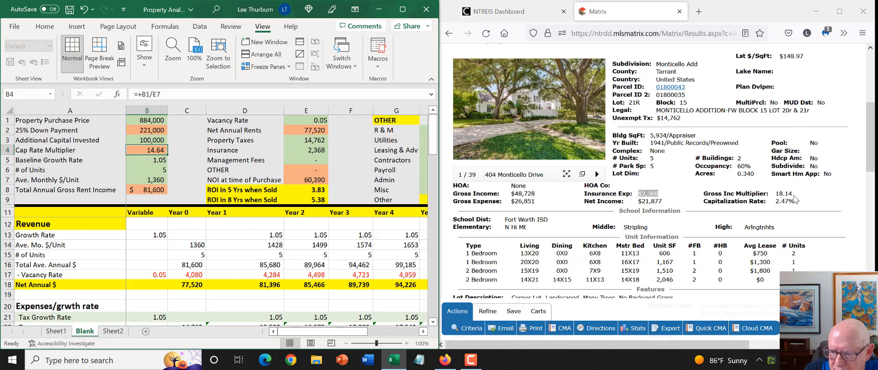
pyautogui.moveTo(794, 194); pyautogui.dragTo(776, 197)
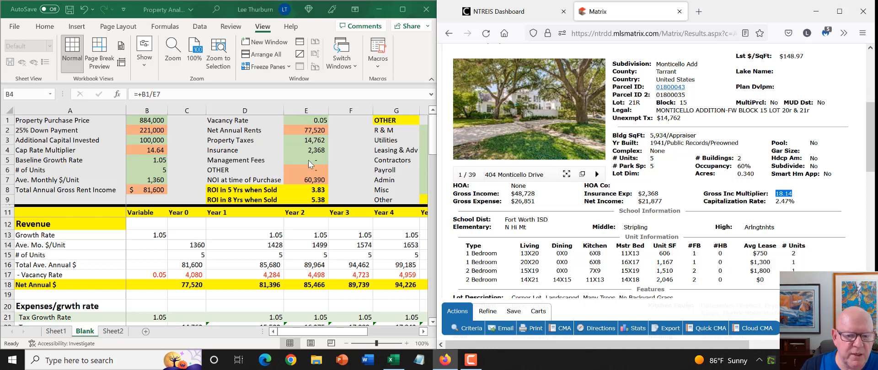
# - In the OTHER expenses section, enter 0 for Utilities in cell H3 and 2000 for Leasing & Adv in cell H4
pyautogui.click(333, 334)
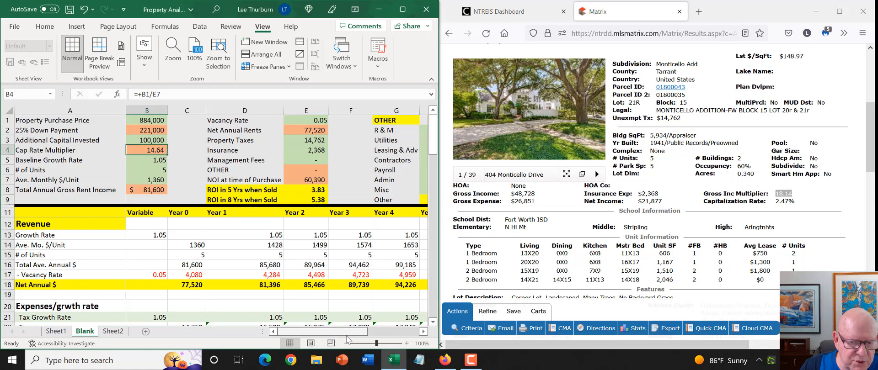
pyautogui.moveTo(347, 335); pyautogui.dragTo(362, 338)
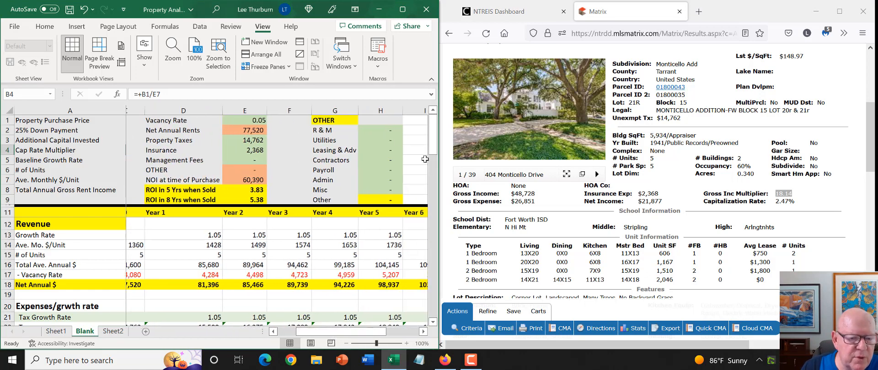
pyautogui.click(379, 141)
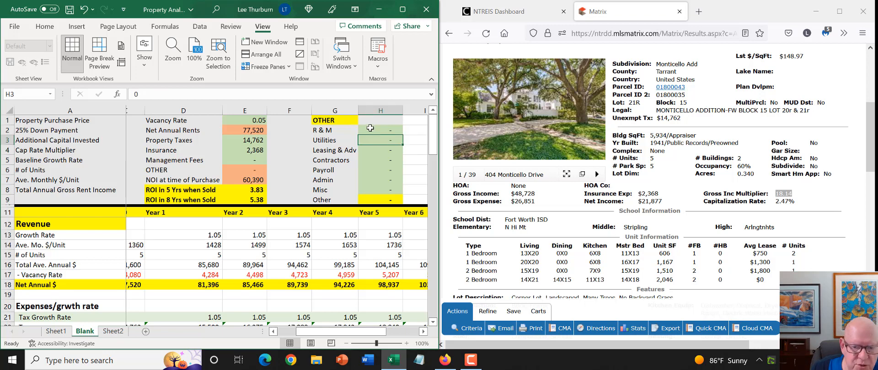
pyautogui.write('0')
pyautogui.press('Return')
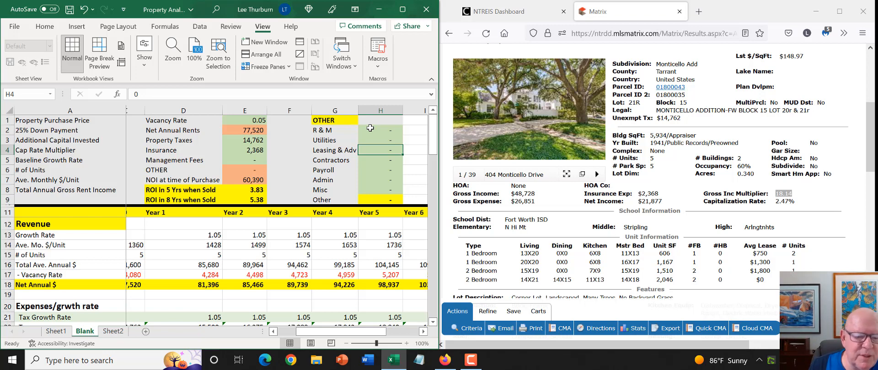
pyautogui.write('2000')
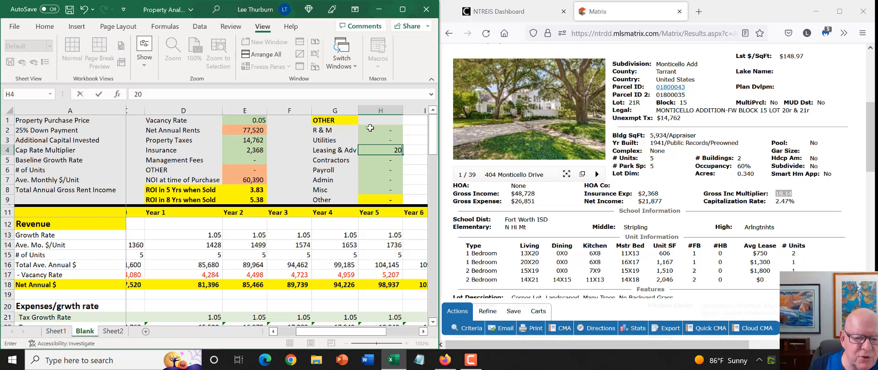
pyautogui.press('Return')
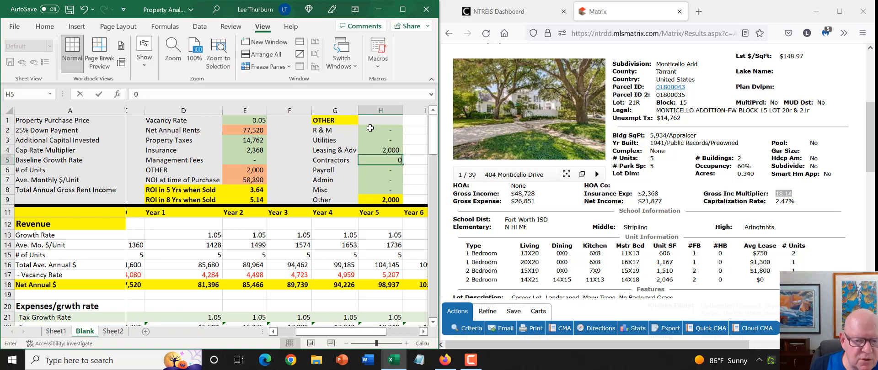
# - Enter 0 for Contractors, Payroll and Admin in cells H5 to H7, and 5000 for Misc in cell H8
pyautogui.press('Return')
pyautogui.write('0')
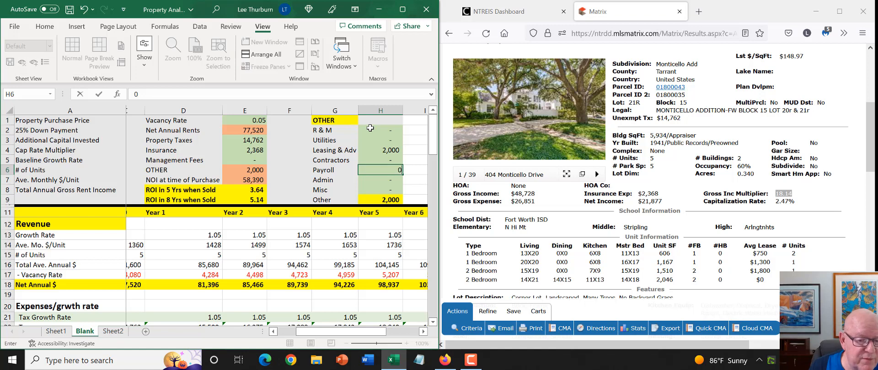
pyautogui.press('Return')
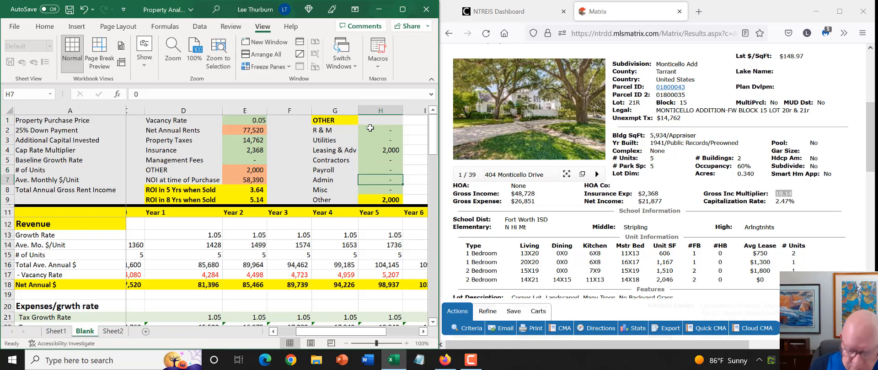
pyautogui.write('0')
pyautogui.press('Return')
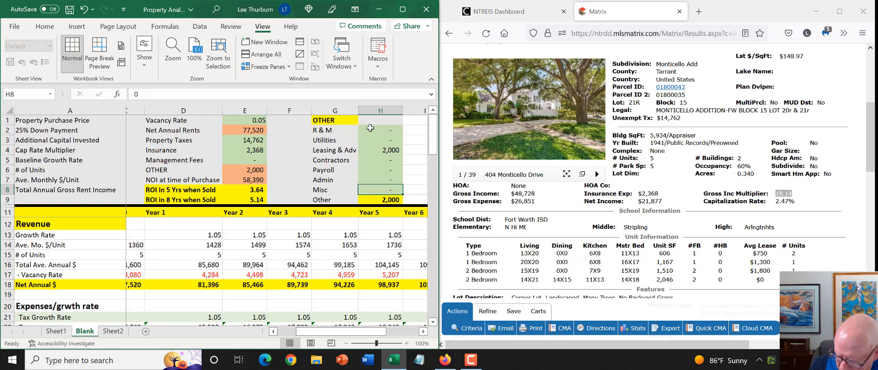
pyautogui.write('5000')
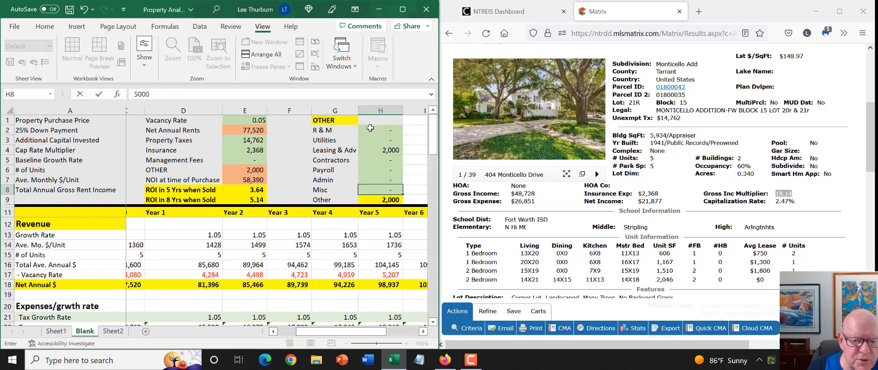
# - Enter 5000 as the R & M expense in cell H2
pyautogui.press('Up')
pyautogui.press('Up')
pyautogui.press('Up')
pyautogui.press('Up')
pyautogui.press('Up')
pyautogui.press('Up')
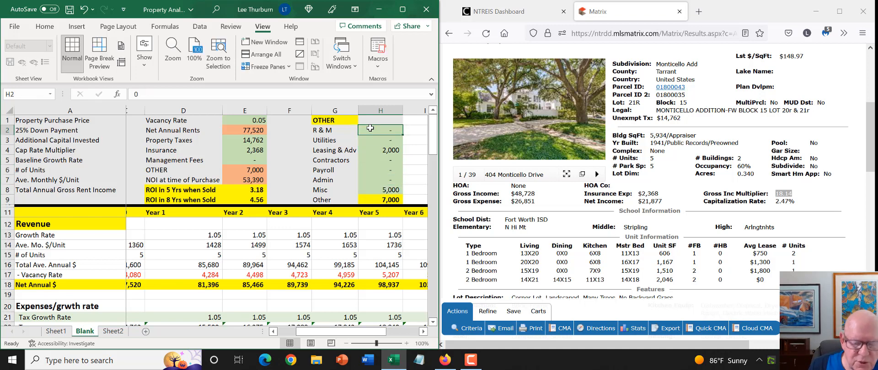
pyautogui.write('5000')
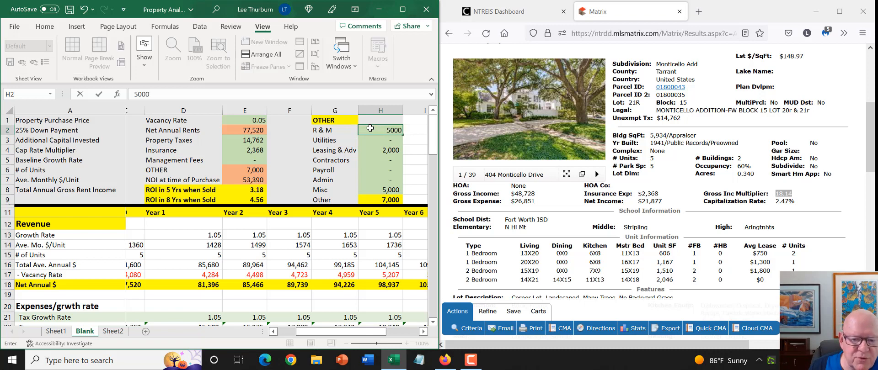
pyautogui.press('Return')
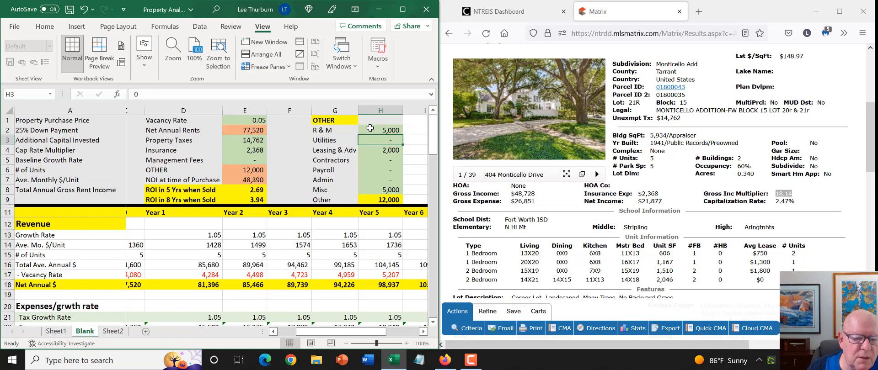
# - Review the Other expense total in H9, the OTHER and NOI at time of Purchase cells, and the Cap Rate Multiplier
pyautogui.click(384, 202)
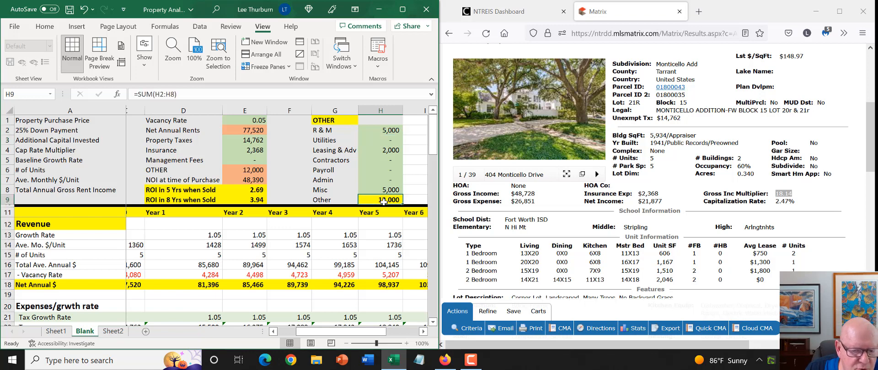
pyautogui.click(254, 171)
pyautogui.click(245, 180)
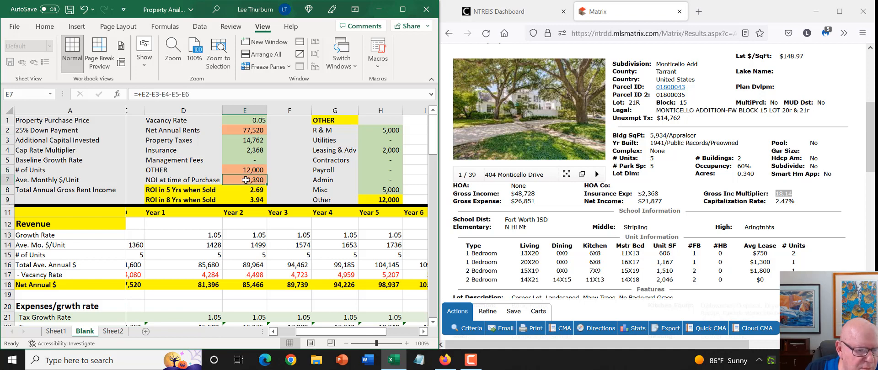
pyautogui.moveTo(344, 332); pyautogui.dragTo(313, 342)
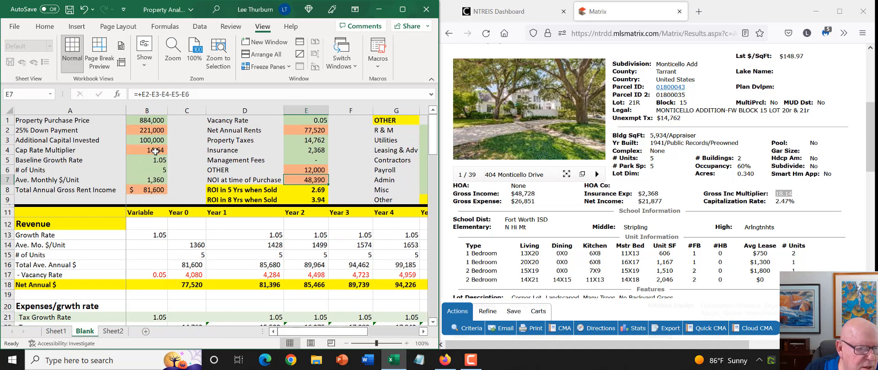
pyautogui.click(154, 151)
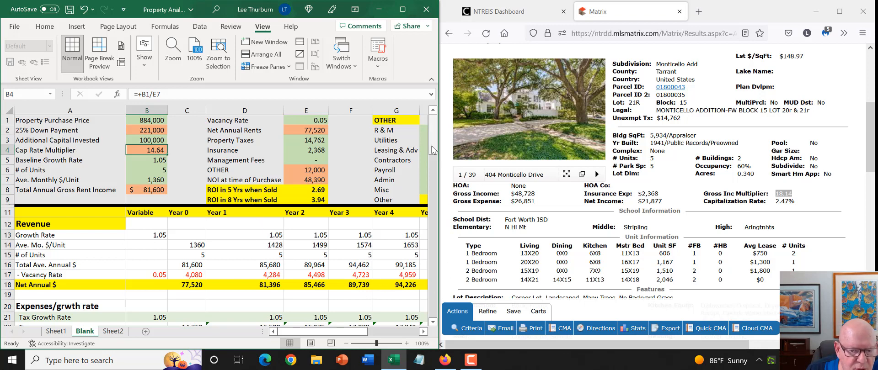
pyautogui.moveTo(432, 146); pyautogui.dragTo(438, 144)
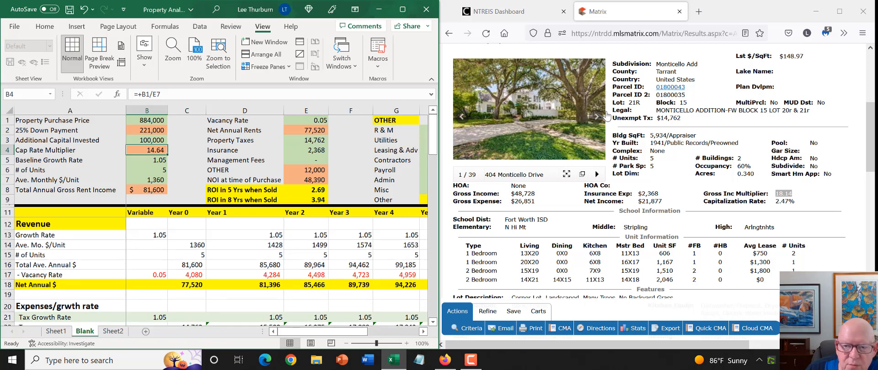
# - Minimize the browser window and maximize the analysis worksheet window
pyautogui.click(817, 11)
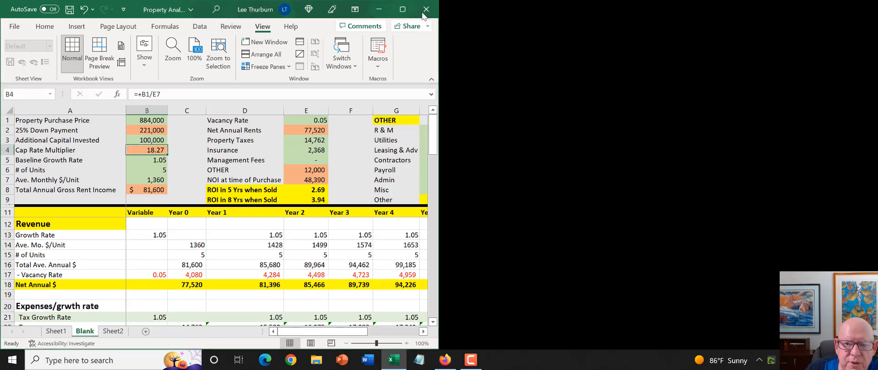
pyautogui.click(402, 9)
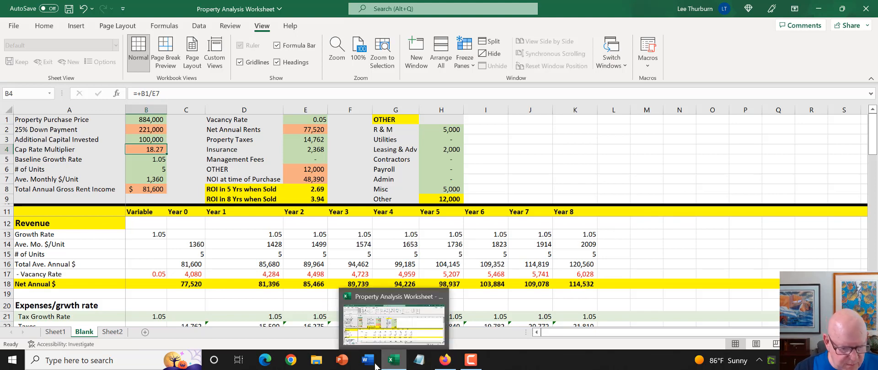
# - Switch to the browser and read the listing's private remarks comparing the lease amounts with current market rates
pyautogui.click(445, 361)
pyautogui.scroll(-6, 570, 283)
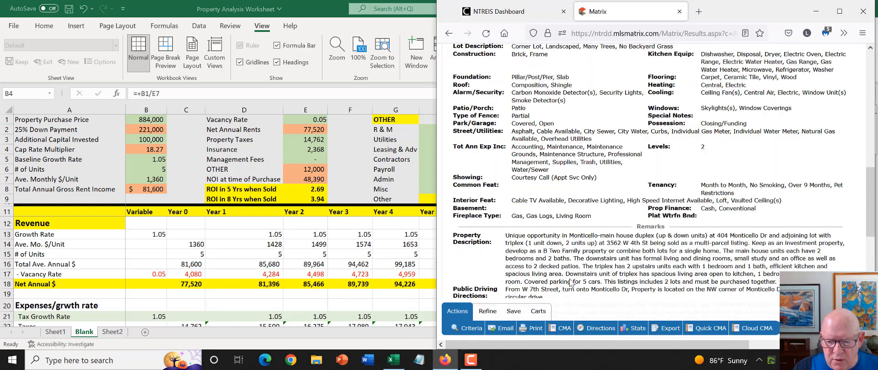
pyautogui.scroll(-3, 571, 282)
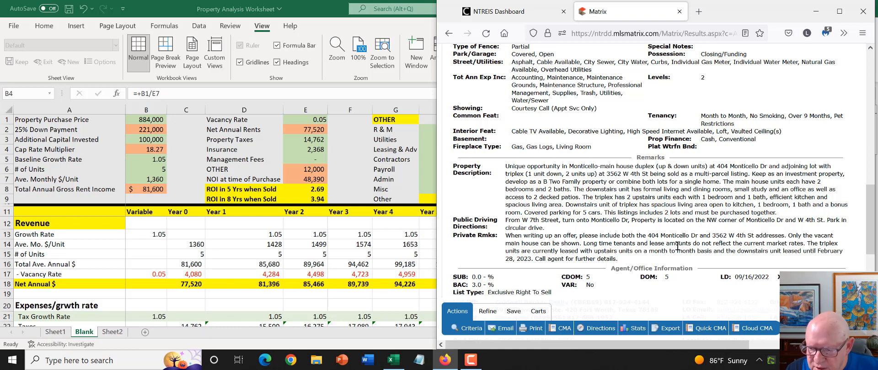
pyautogui.moveTo(745, 246); pyautogui.dragTo(801, 245)
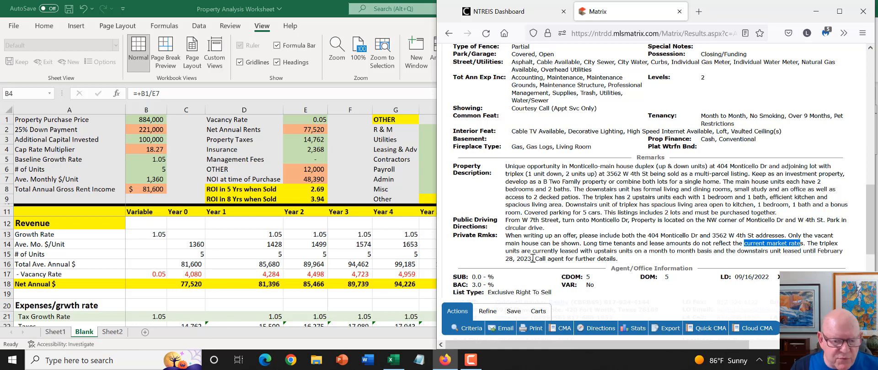
# - Switch back to the Excel worksheet and set the revenue Growth Rate to 1.1 for Year 1 and Year 2 in row 13
pyautogui.hotkey('alt', 'Tab')
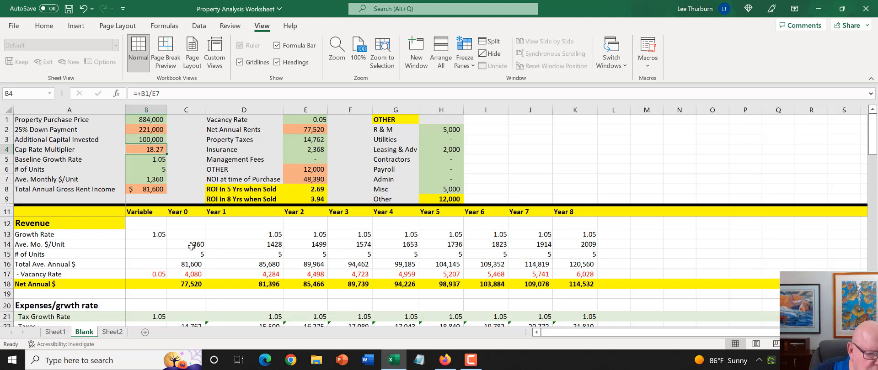
pyautogui.click(275, 235)
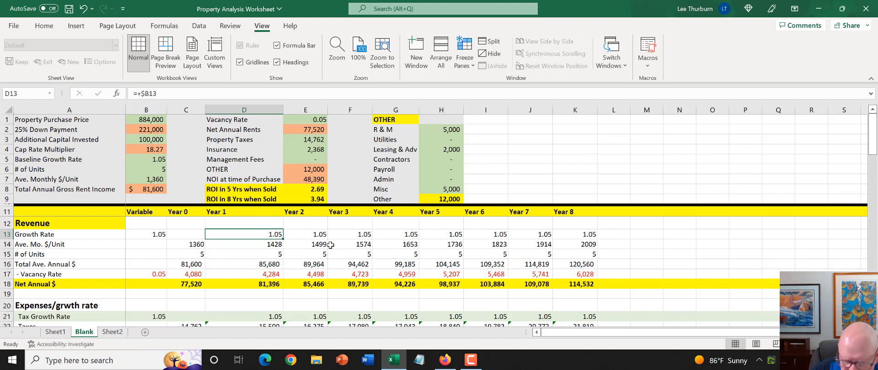
pyautogui.write('1.10')
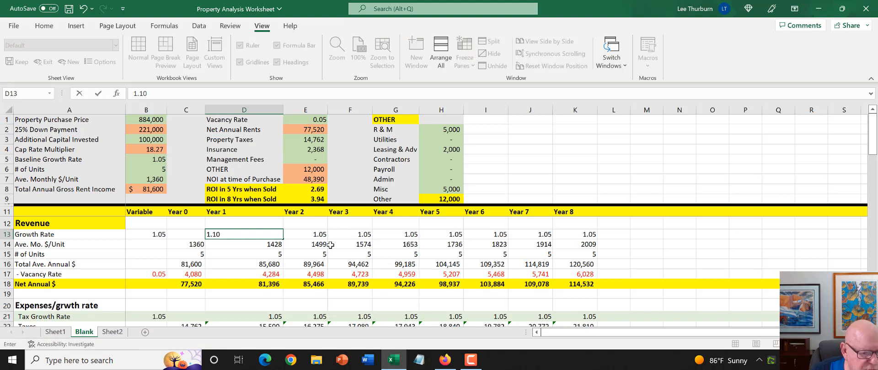
pyautogui.press('Tab')
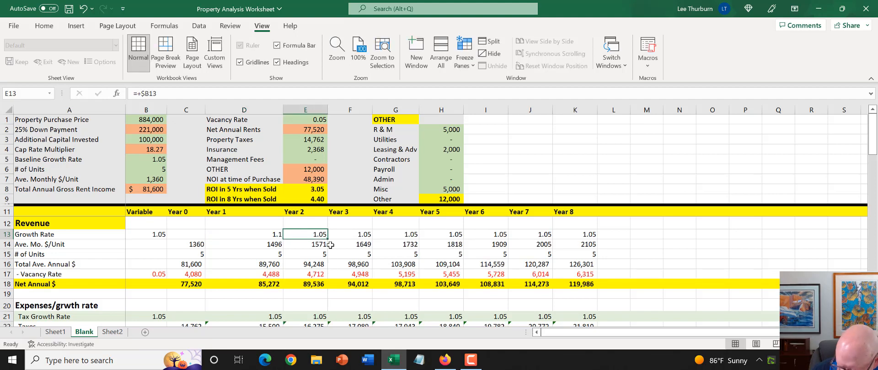
pyautogui.write('1.1')
pyautogui.press('Tab')
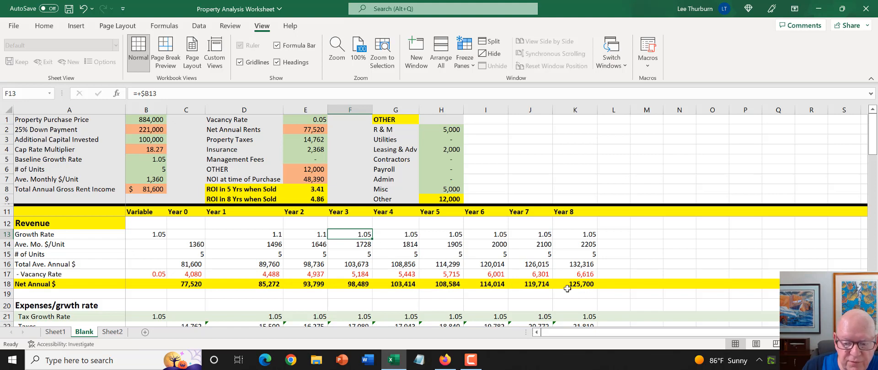
# - Review the yearly expense growth rates from Taxes to Misc Other, then examine Total Expenses and the Year 1 Net Operating Income
pyautogui.scroll(-2, 552, 278)
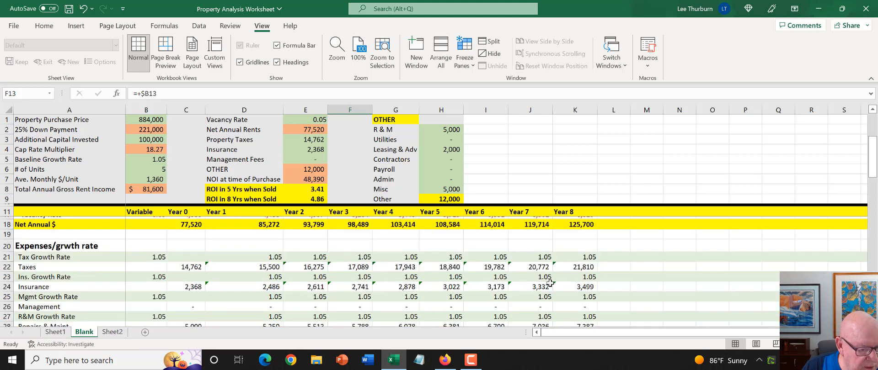
pyautogui.scroll(-1, 546, 279)
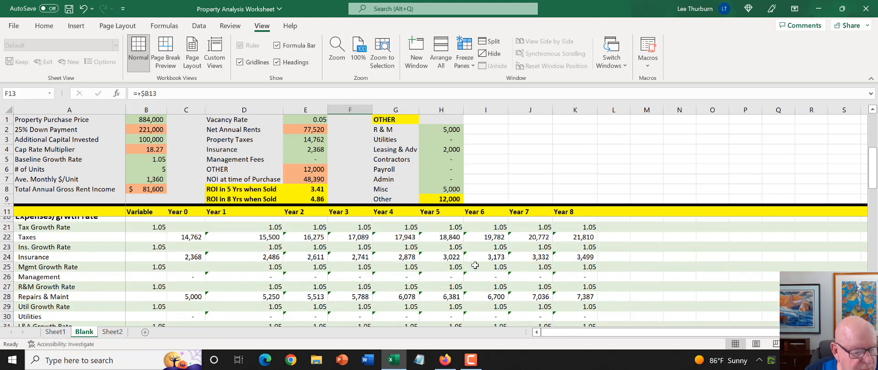
pyautogui.click(276, 229)
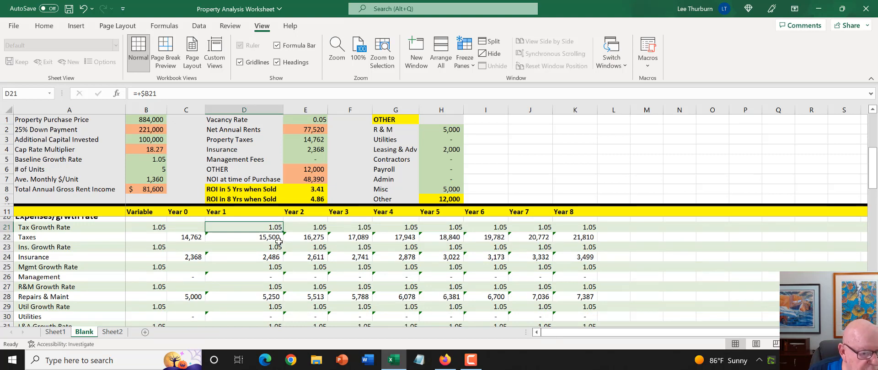
pyautogui.click(275, 247)
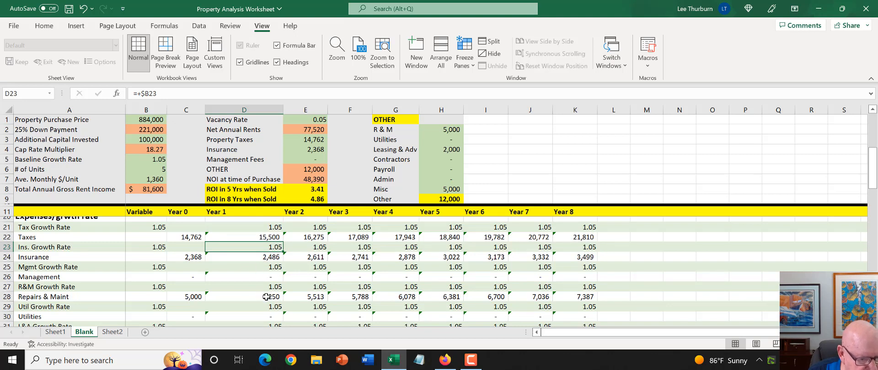
pyautogui.scroll(-2, 274, 288)
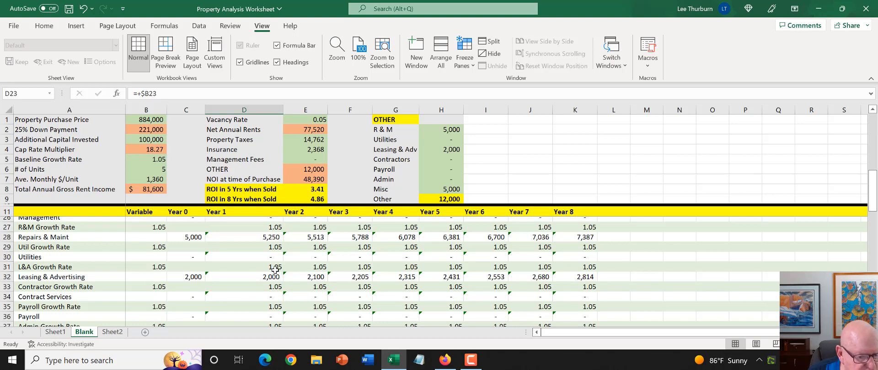
pyautogui.scroll(-3, 275, 270)
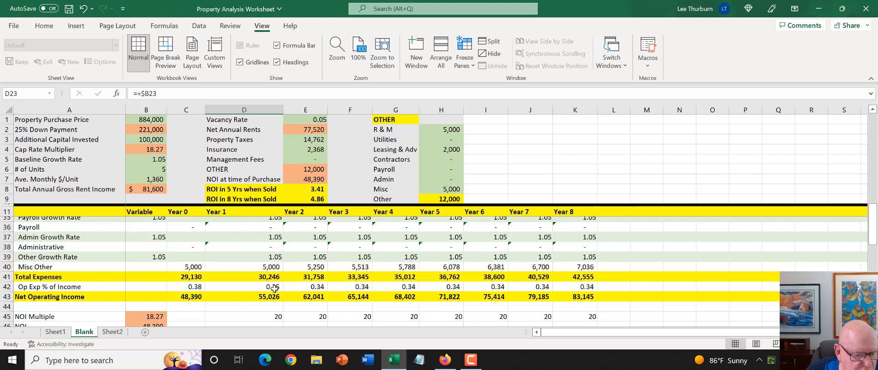
pyautogui.click(265, 299)
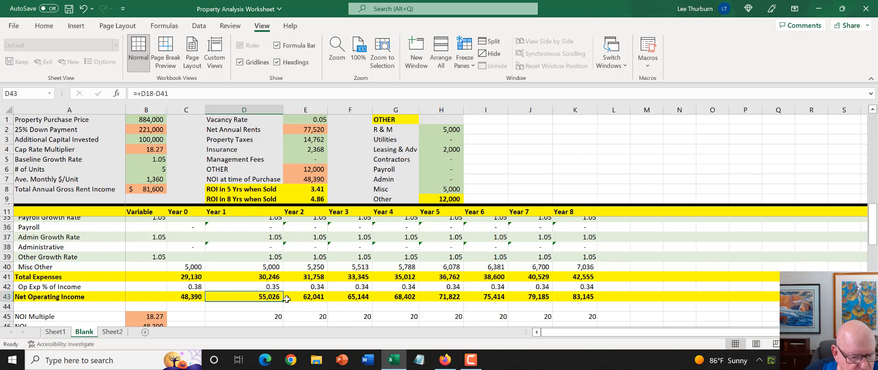
# - Review the Net Operating Income figures in row 43 for Year 0 through Year 3
pyautogui.click(312, 300)
pyautogui.click(352, 300)
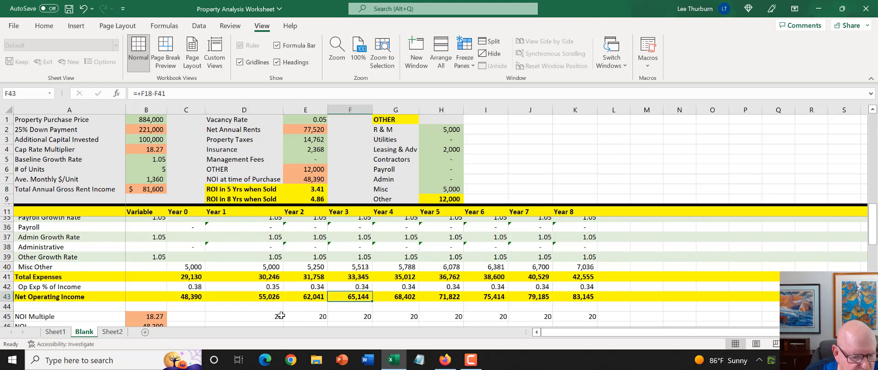
pyautogui.click(194, 300)
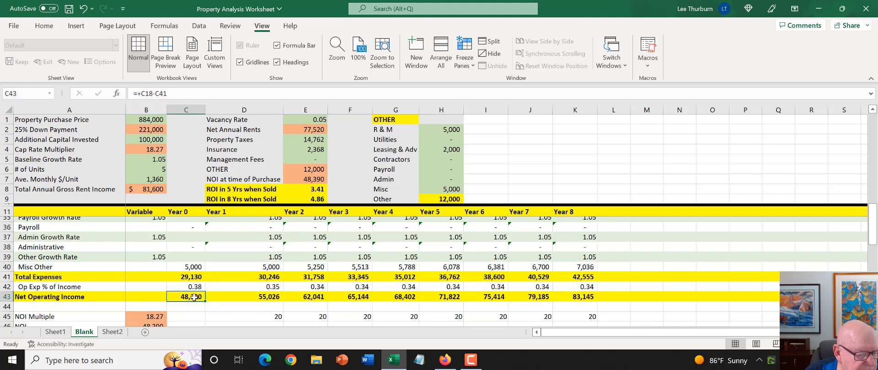
pyautogui.click(266, 299)
pyautogui.click(304, 297)
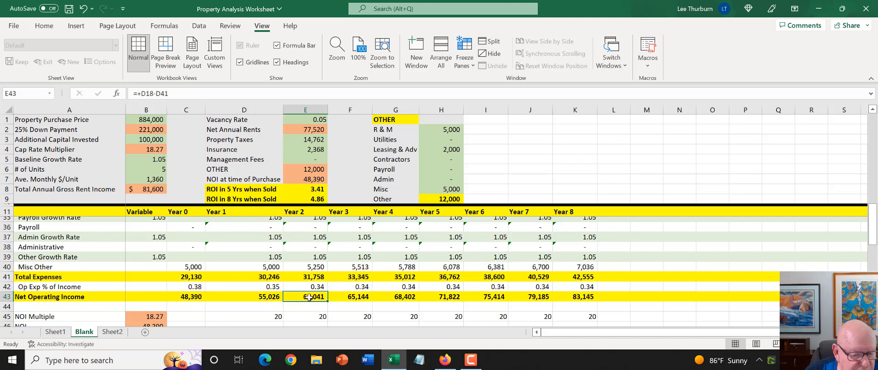
# - Link the Year 1 NOI Multiple in D45 to the Variable column's multiple in B45
pyautogui.scroll(-3, 414, 288)
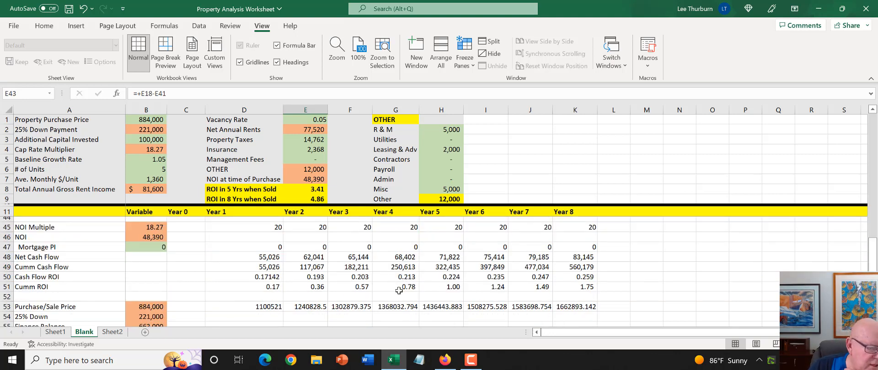
pyautogui.click(270, 230)
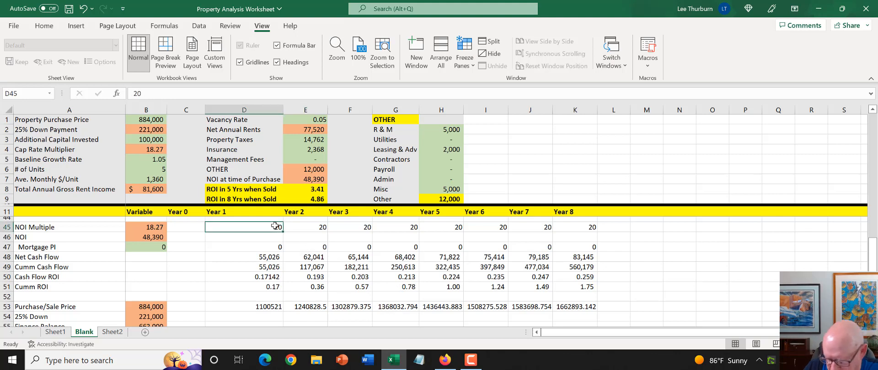
pyautogui.write('+')
pyautogui.click(154, 225)
pyautogui.press('Return')
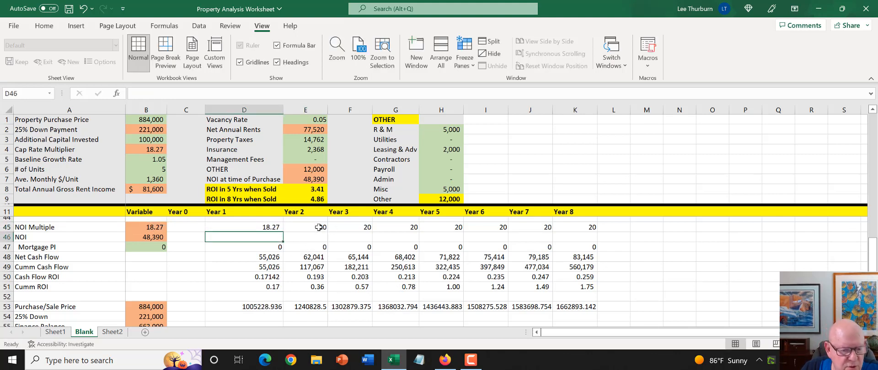
# - Make the Year 2 NOI Multiple reference the Year 1 cell D45 and fill that formula across through Year 8
pyautogui.click(313, 229)
pyautogui.write('+')
pyautogui.press('Left')
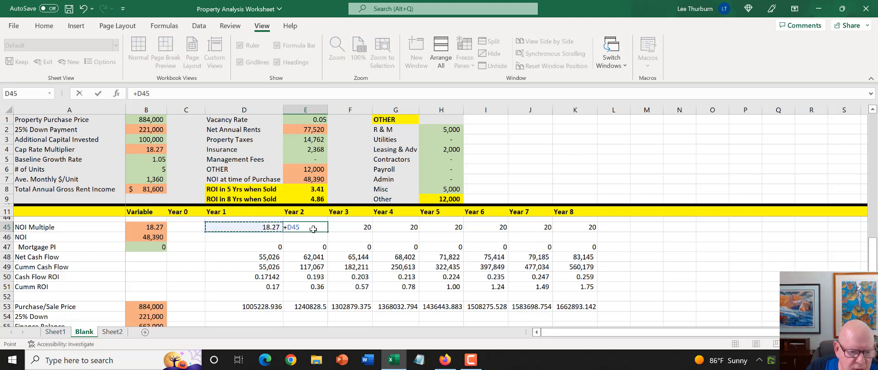
pyautogui.hotkey('ctrl', 'Return')
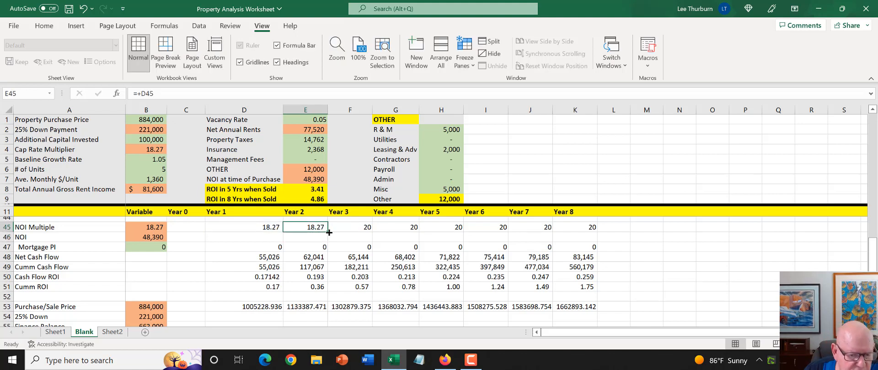
pyautogui.moveTo(327, 232); pyautogui.dragTo(586, 233)
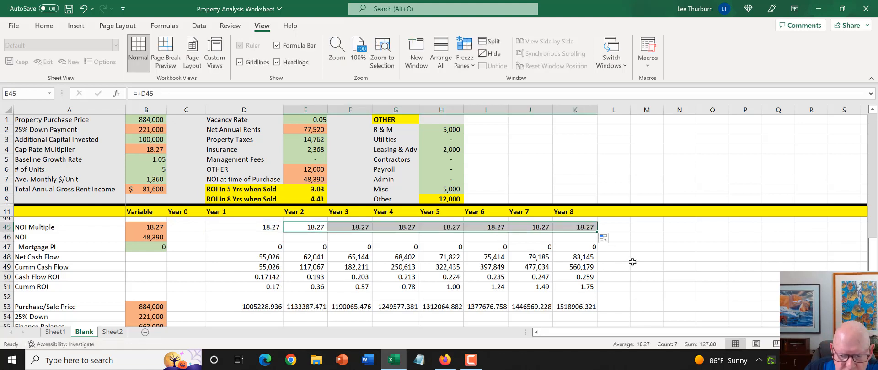
pyautogui.click(636, 267)
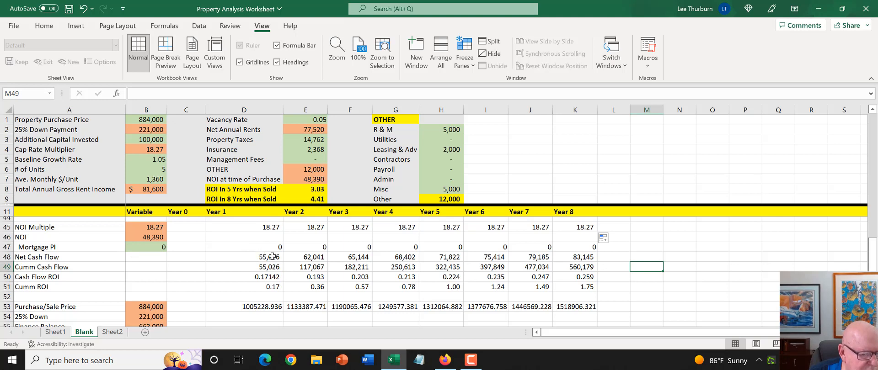
pyautogui.click(160, 248)
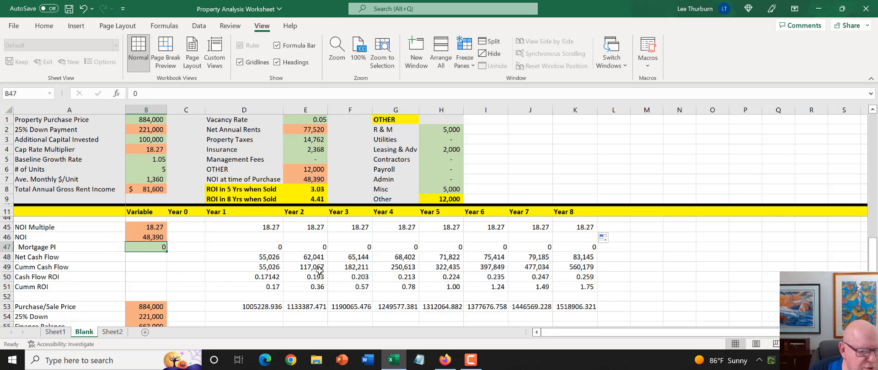
pyautogui.write('5')
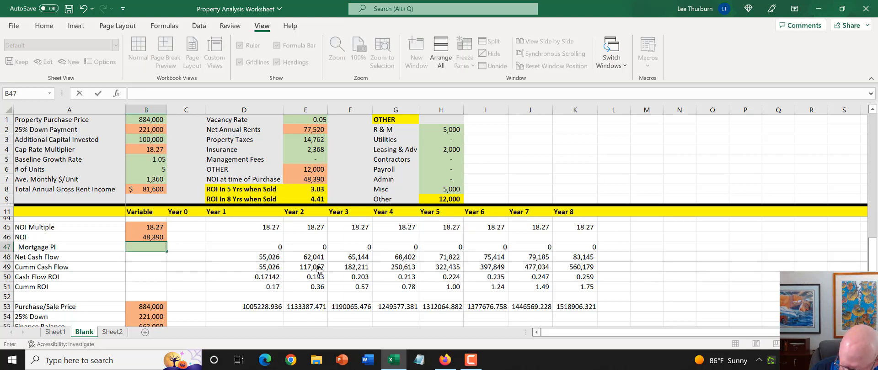
pyautogui.press('Tab')
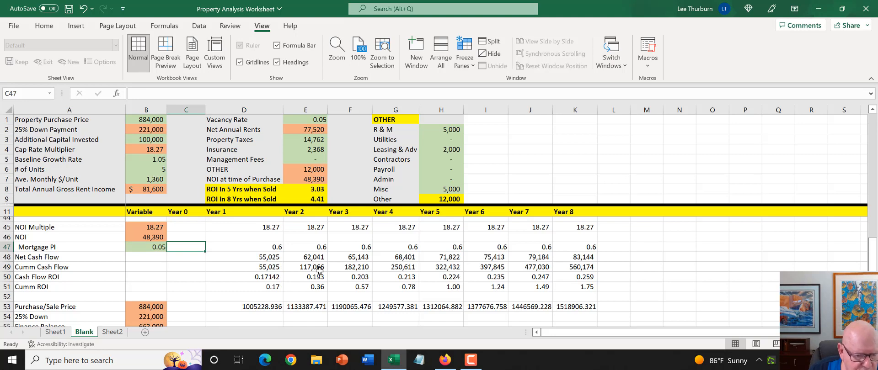
pyautogui.press('Tab')
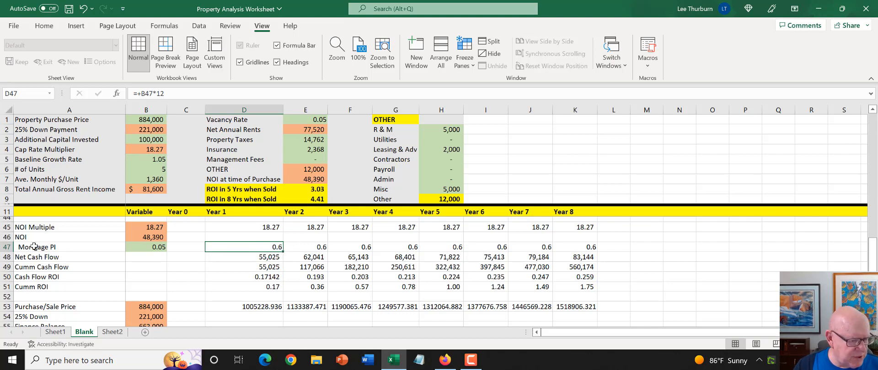
pyautogui.moveTo(7, 247); pyautogui.dragTo(34, 285)
pyautogui.click(376, 276)
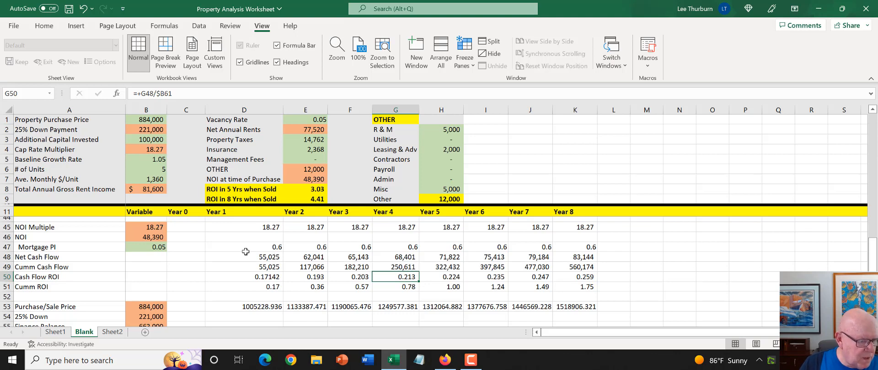
pyautogui.click(155, 247)
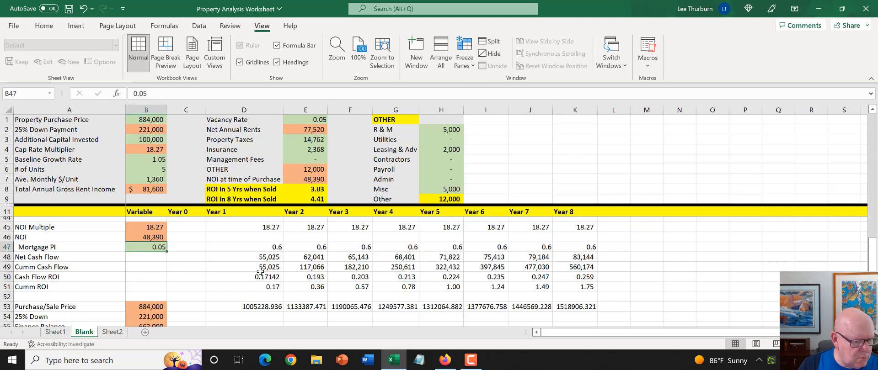
pyautogui.press('Delete')
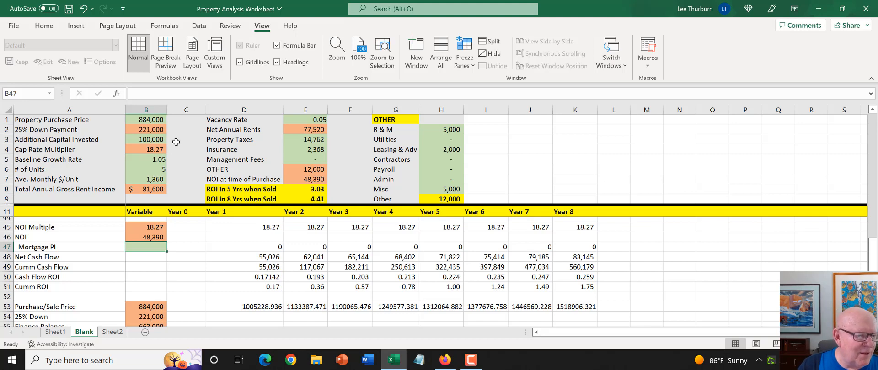
# - Check the Property Purchase Price and the 25% Down Payment formula in the input section
pyautogui.scroll(1, 174, 142)
pyautogui.click(153, 120)
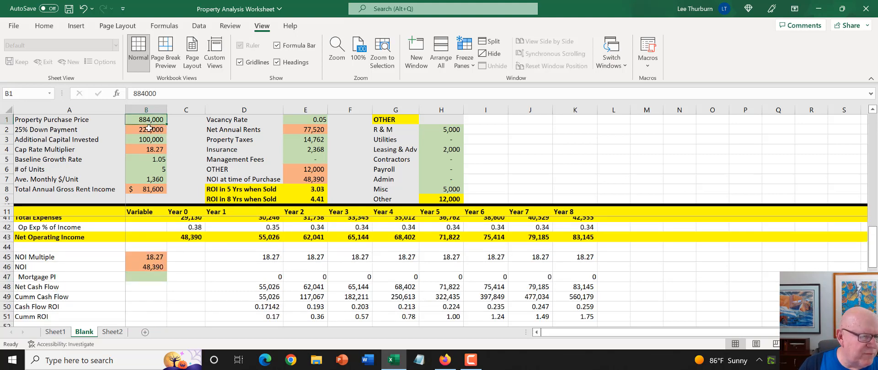
pyautogui.click(149, 129)
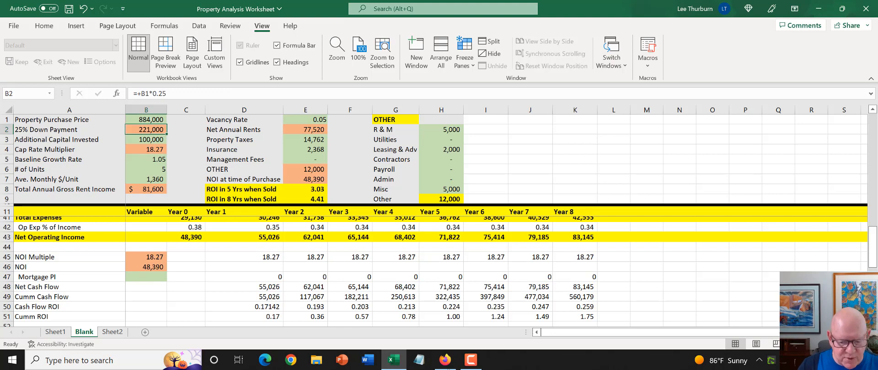
# - Switch to the Firefox browser and open google.com in a new tab
pyautogui.click(445, 361)
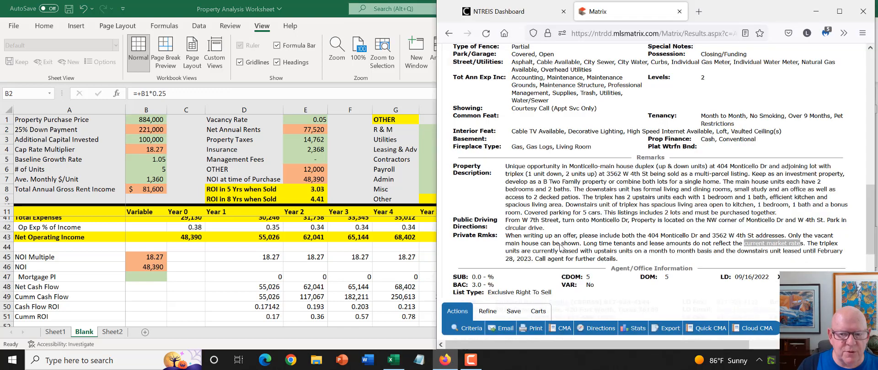
pyautogui.click(665, 35)
pyautogui.click(698, 12)
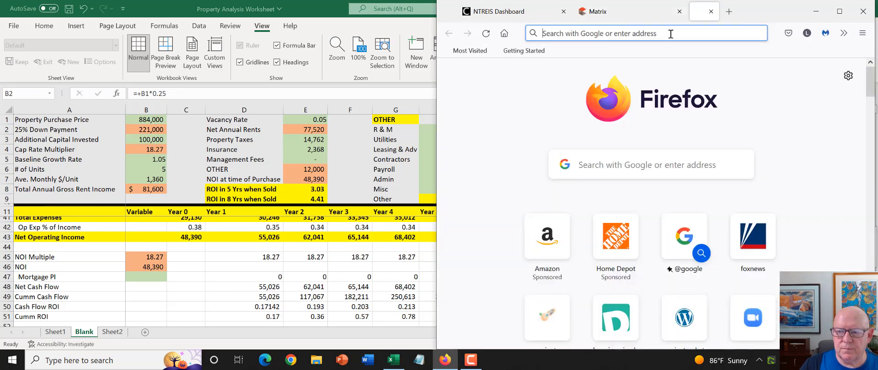
pyautogui.click(670, 33)
pyautogui.write('google.com/')
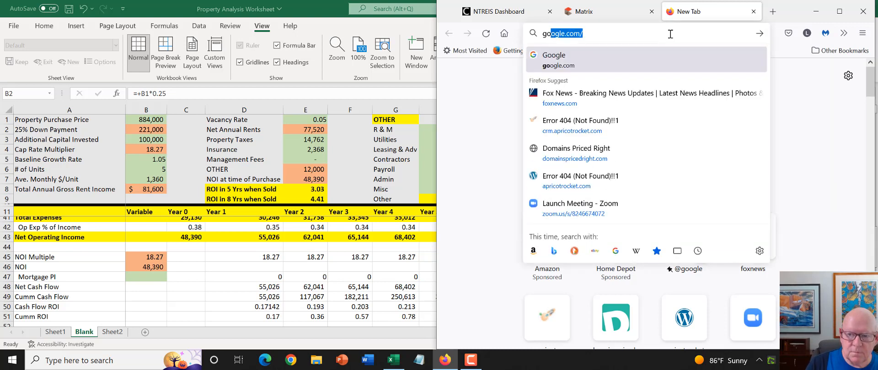
pyautogui.press('Return')
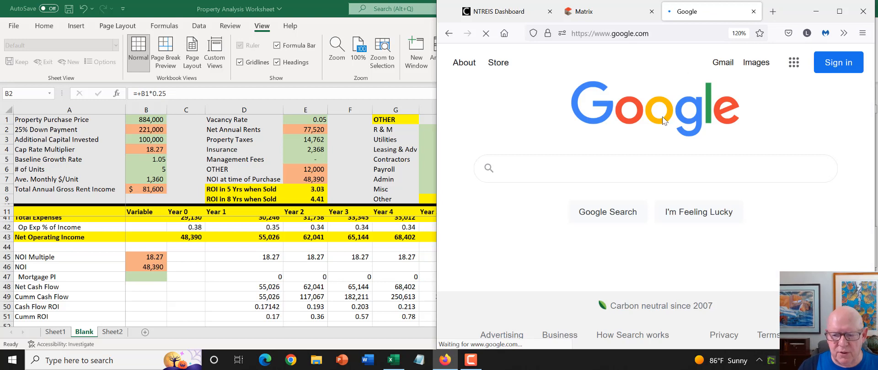
# - Search Google for "mortgage calculator with amortization"
pyautogui.click(571, 166)
pyautogui.write('m')
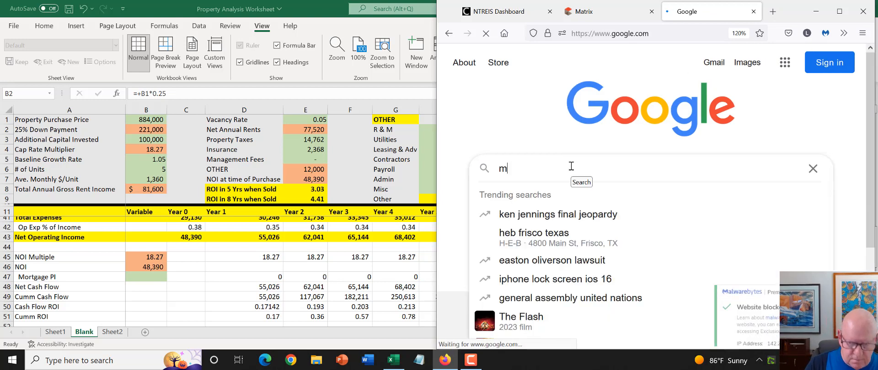
pyautogui.write('ortgage')
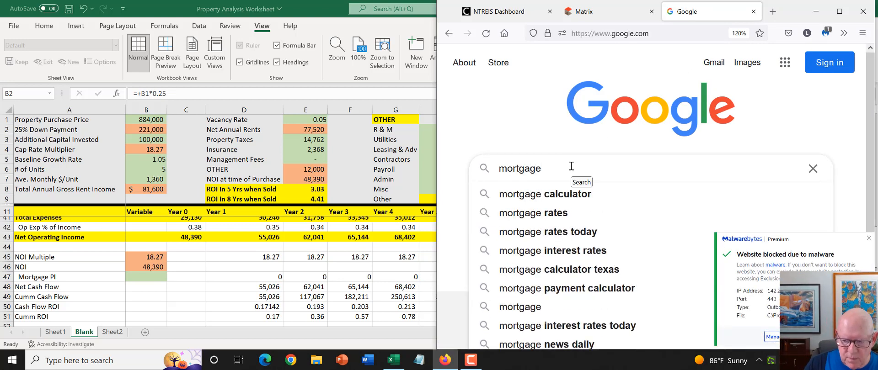
pyautogui.press('Down')
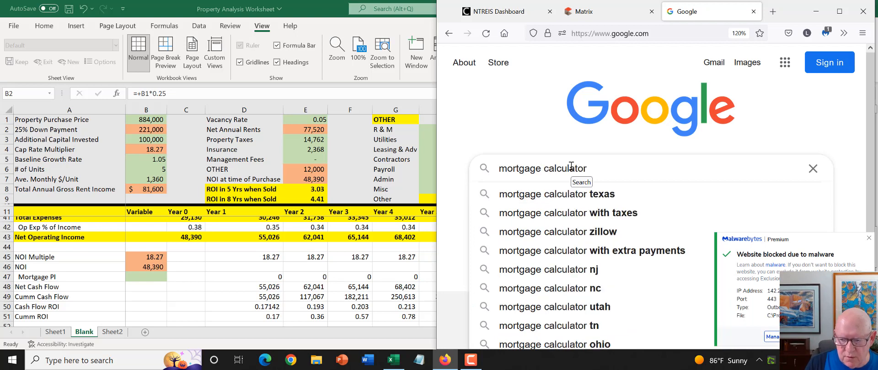
pyautogui.write('with amo')
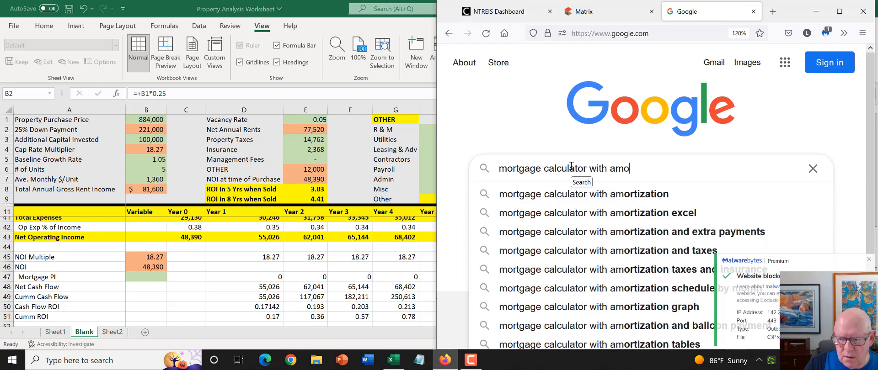
pyautogui.press('Down')
pyautogui.press('Return')
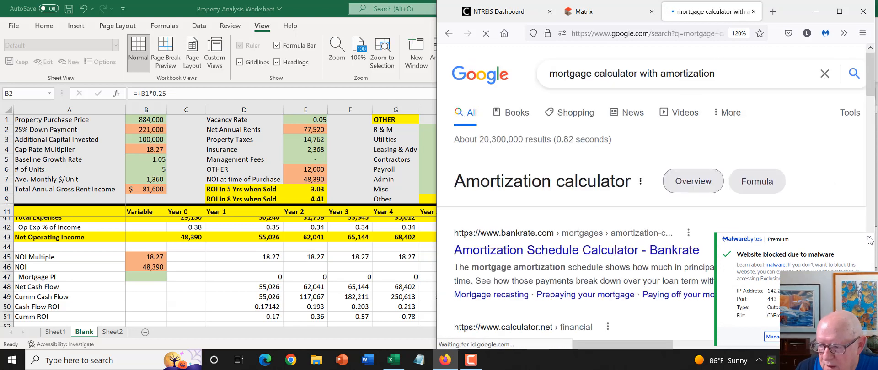
# - Look through the search results and open Bankrate's Amortization Schedule Calculator
pyautogui.scroll(-3, 712, 226)
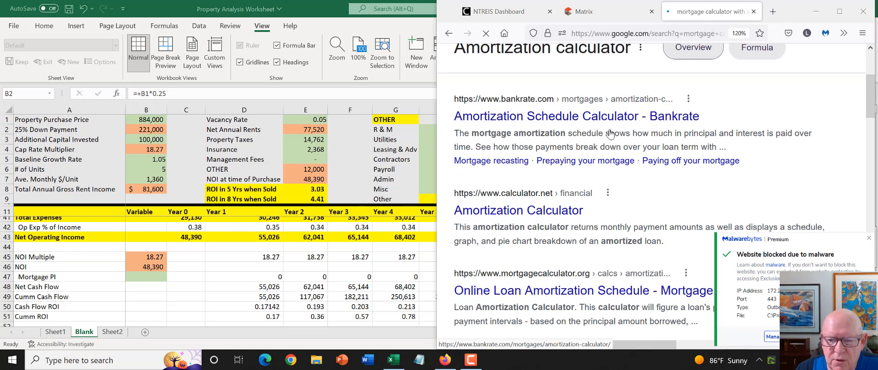
pyautogui.scroll(-2, 612, 146)
pyautogui.scroll(2, 609, 145)
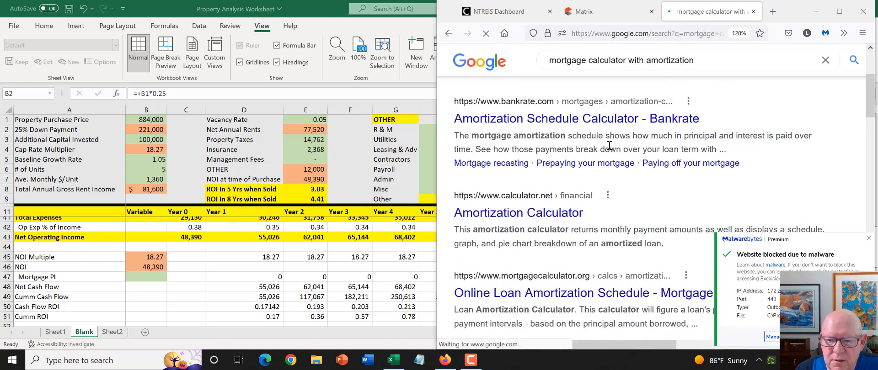
pyautogui.click(572, 122)
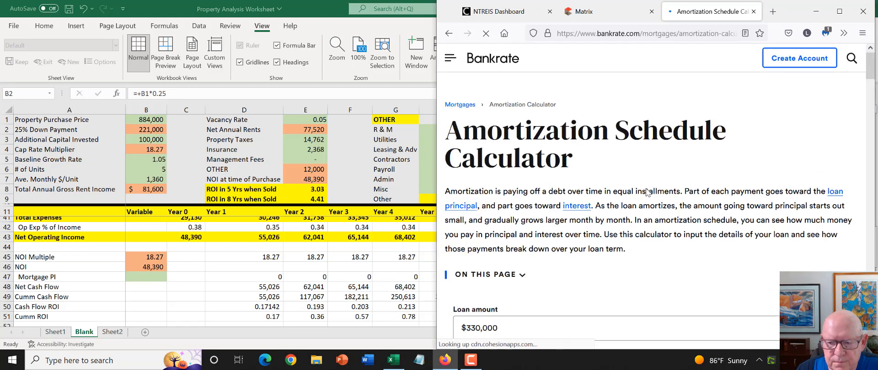
# - Set the calculator's loan amount to $663,000
pyautogui.scroll(-3, 642, 196)
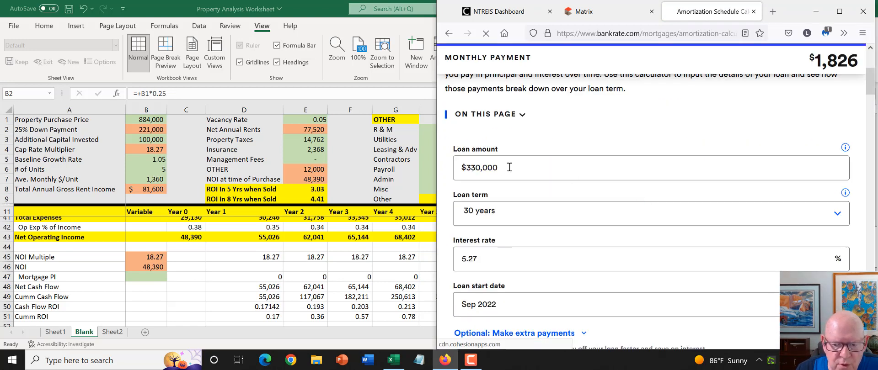
pyautogui.moveTo(464, 169); pyautogui.dragTo(505, 168)
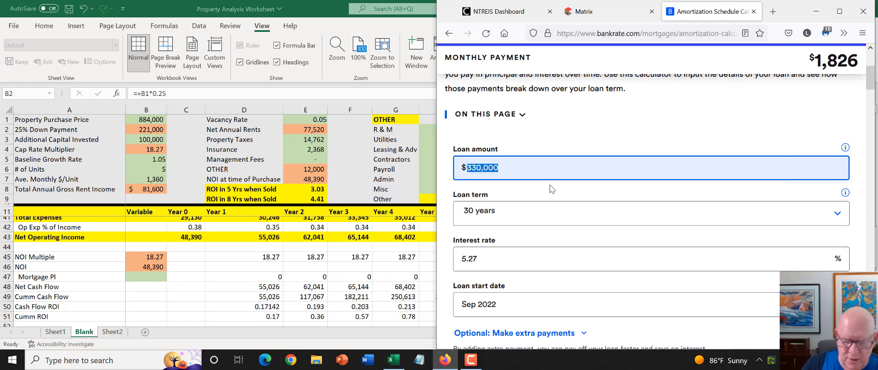
pyautogui.write('663000')
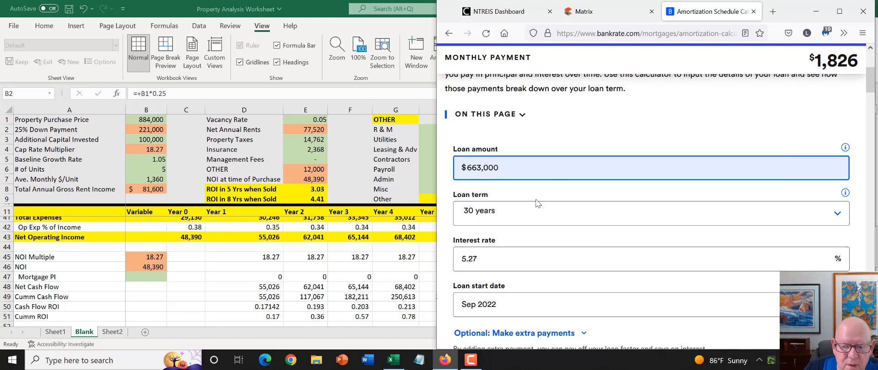
pyautogui.hotkey('ctrl', 'a')
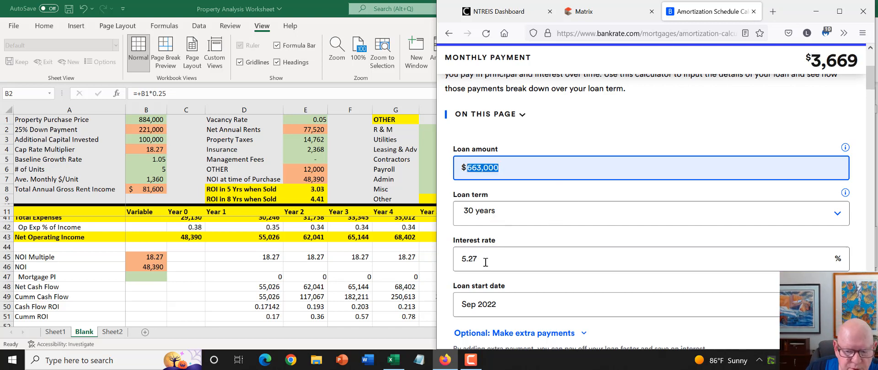
# - Read the monthly payment in the calculator summary and enter 3669 as the Mortgage PI variable in the Excel worksheet
pyautogui.scroll(-4, 503, 256)
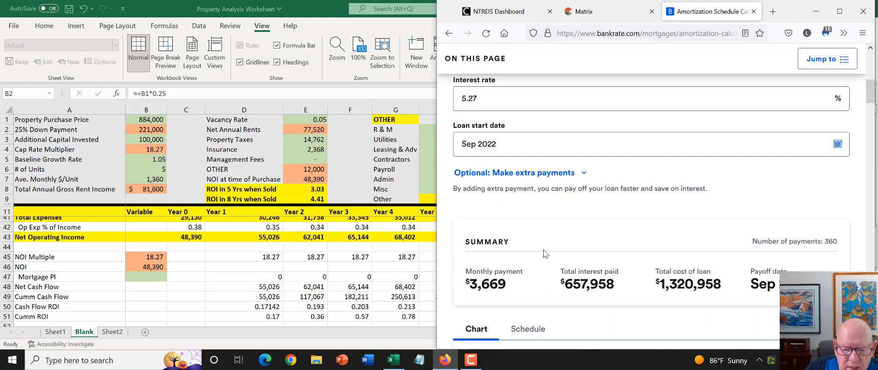
pyautogui.scroll(-1, 543, 250)
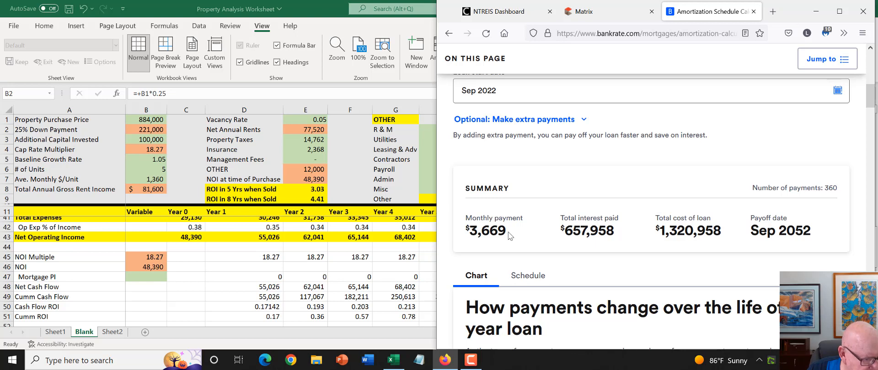
pyautogui.click(156, 276)
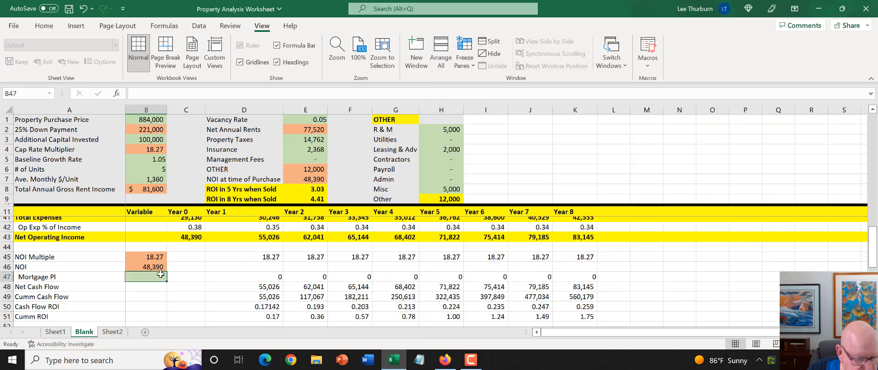
pyautogui.write('366')
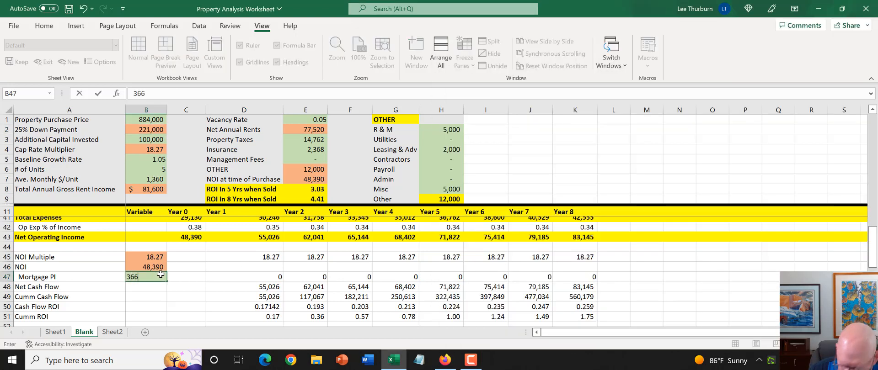
pyautogui.write('9')
pyautogui.press('Return')
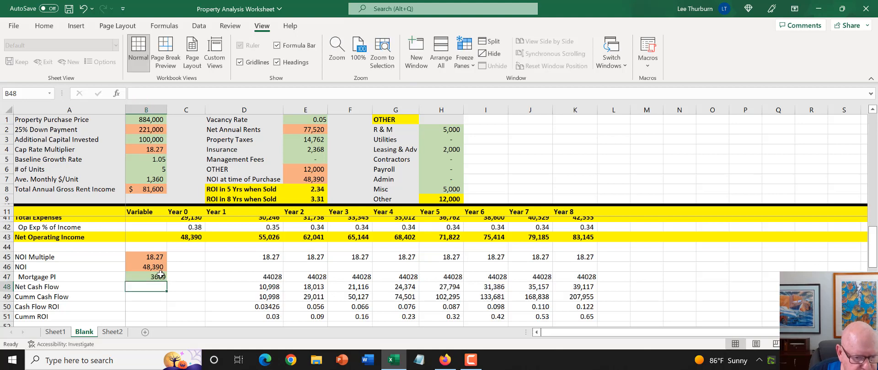
# - Examine the Year 1 formulas for Mortgage PI, Net Operating Income, Net Cash Flow and Cumm Cash Flow
pyautogui.click(274, 278)
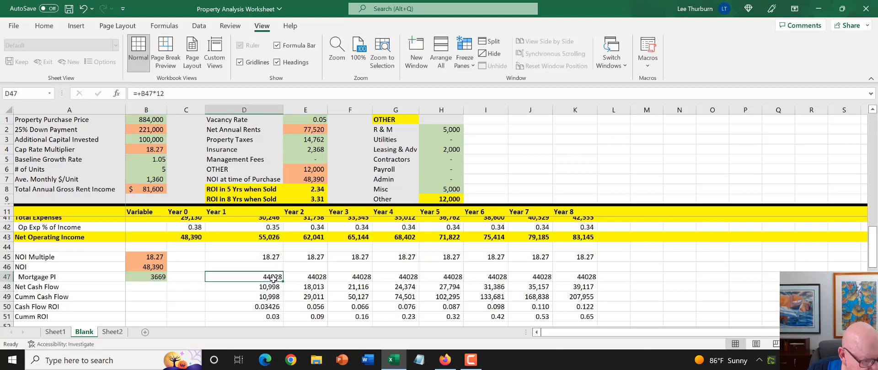
pyautogui.click(269, 237)
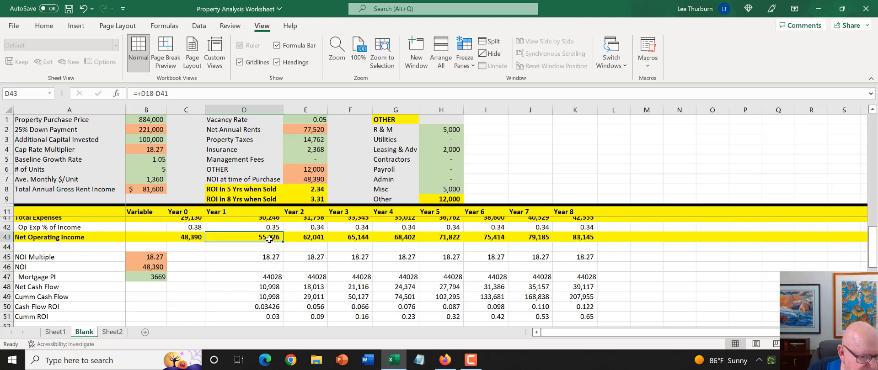
pyautogui.click(271, 277)
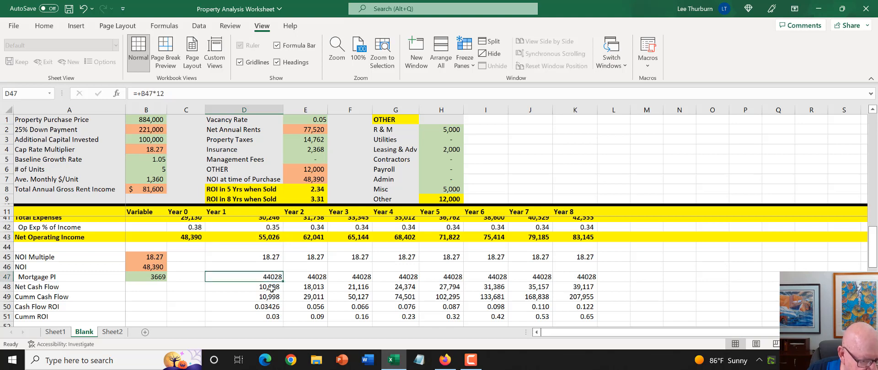
pyautogui.click(272, 289)
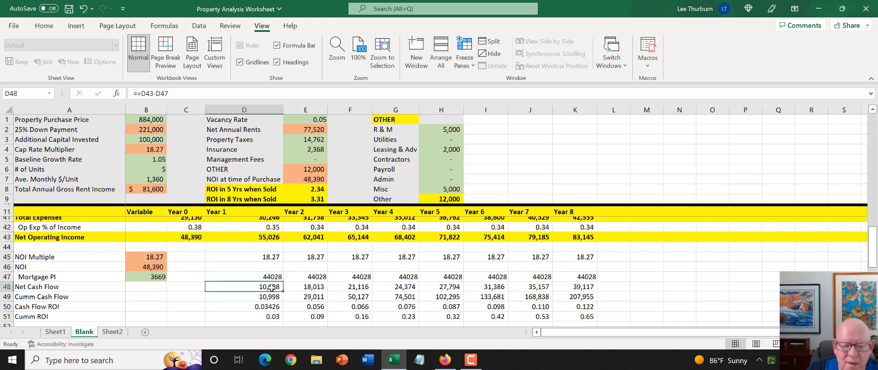
pyautogui.click(7, 297)
pyautogui.click(266, 295)
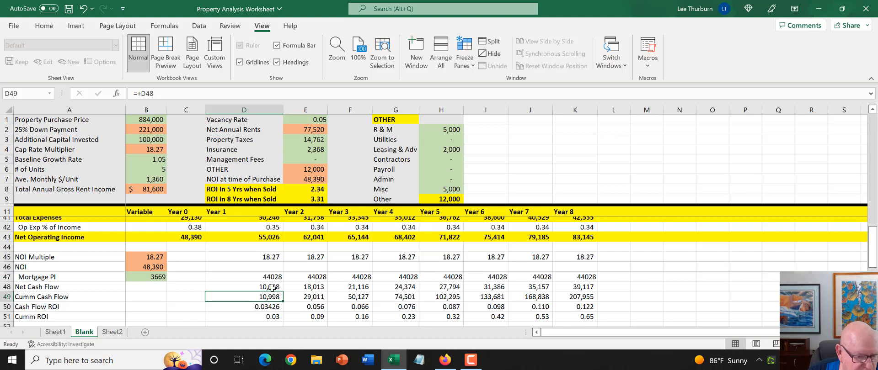
# - Review Net Cash Flow and Cumm Cash Flow year by year from Year 1 through Year 4
pyautogui.click(271, 287)
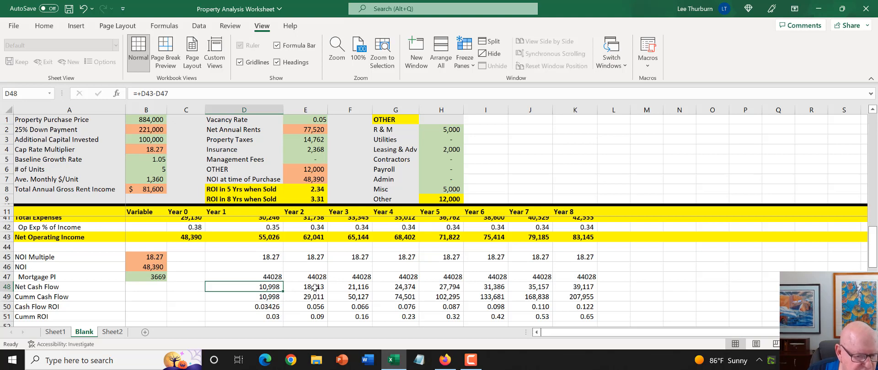
pyautogui.press('Right')
pyautogui.press('Right')
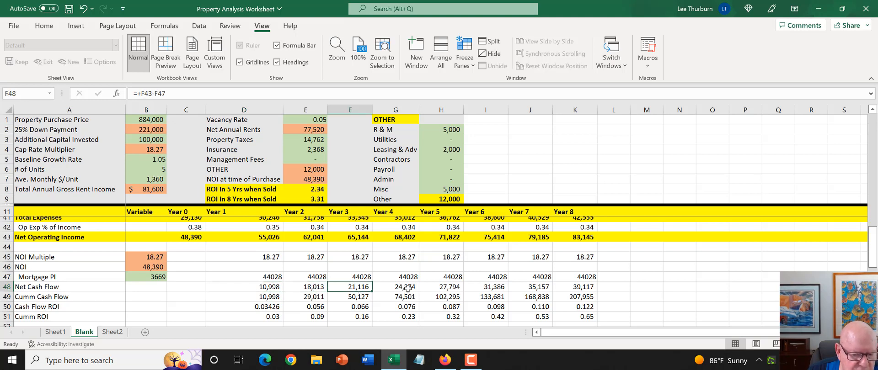
pyautogui.click(407, 288)
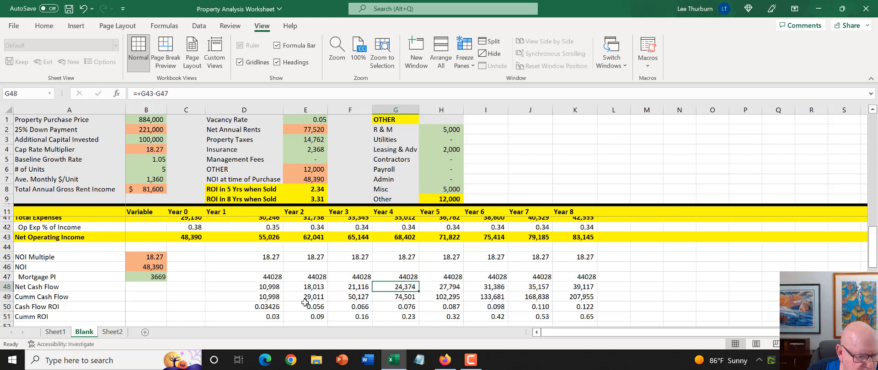
pyautogui.click(268, 300)
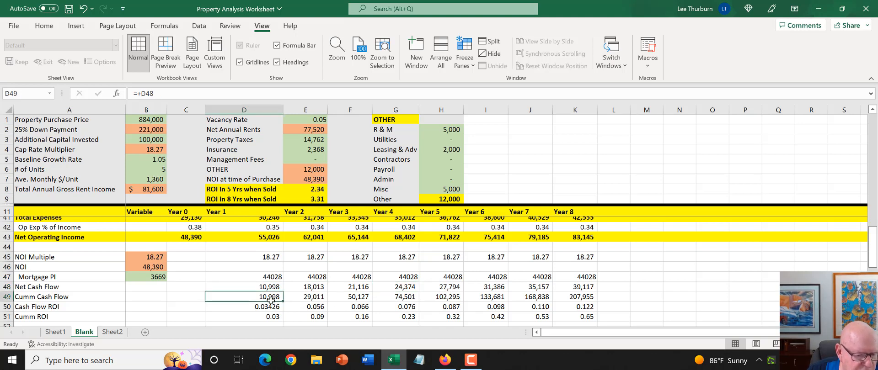
pyautogui.click(312, 299)
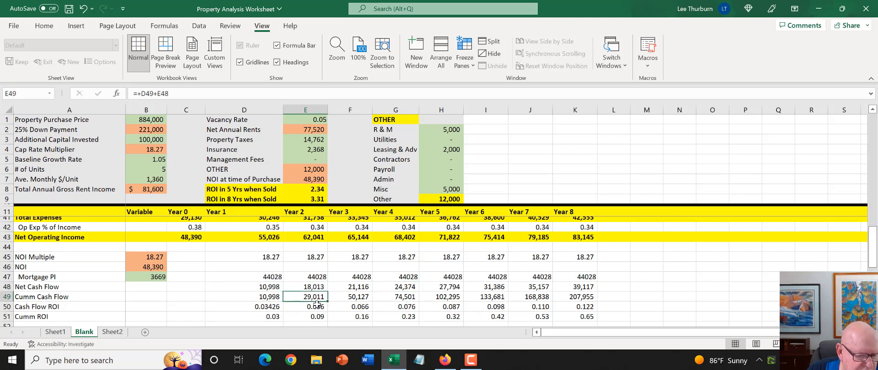
pyautogui.click(347, 297)
pyautogui.click(411, 299)
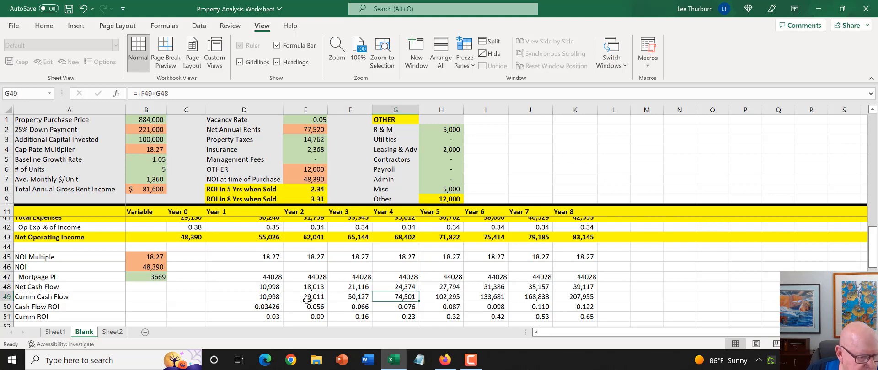
# - Trace the Year 1 Cash Flow ROI formula back to Net Cash Flow and the Total Investment / Equity cell
pyautogui.click(271, 306)
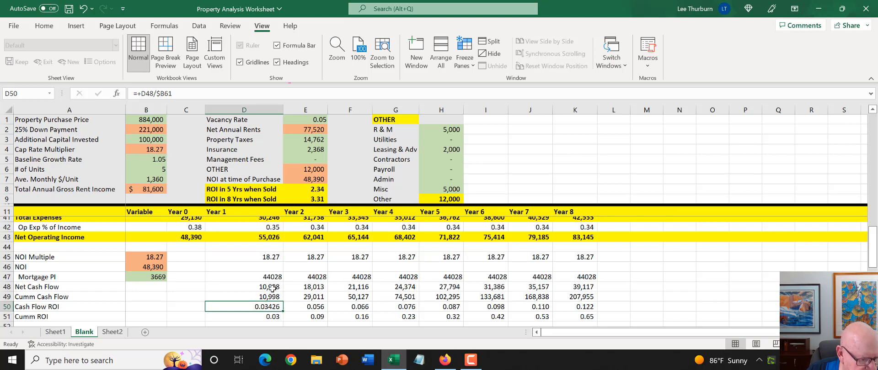
pyautogui.click(273, 289)
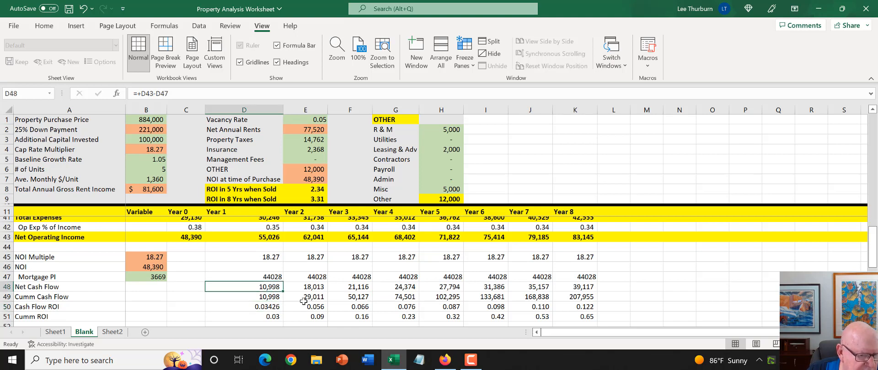
pyautogui.click(270, 308)
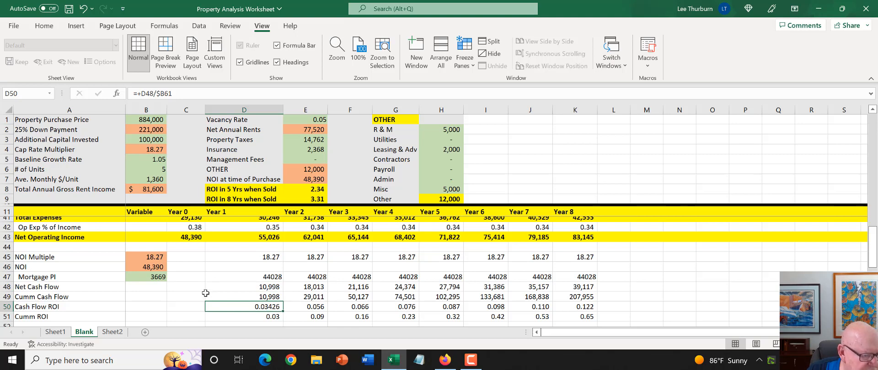
pyautogui.scroll(-4, 201, 292)
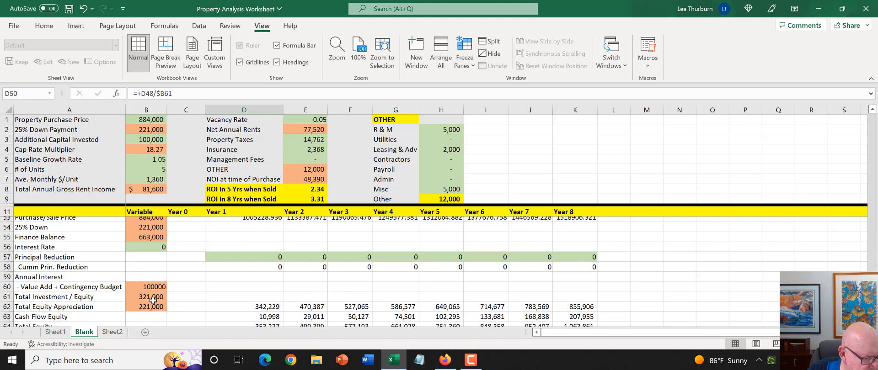
pyautogui.click(152, 298)
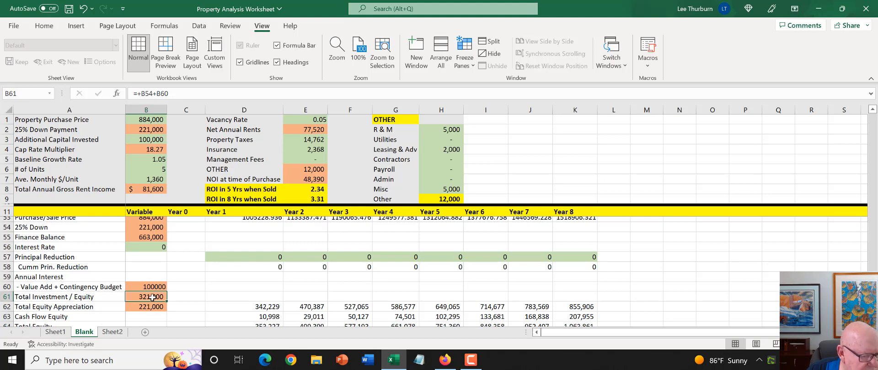
pyautogui.scroll(2, 209, 297)
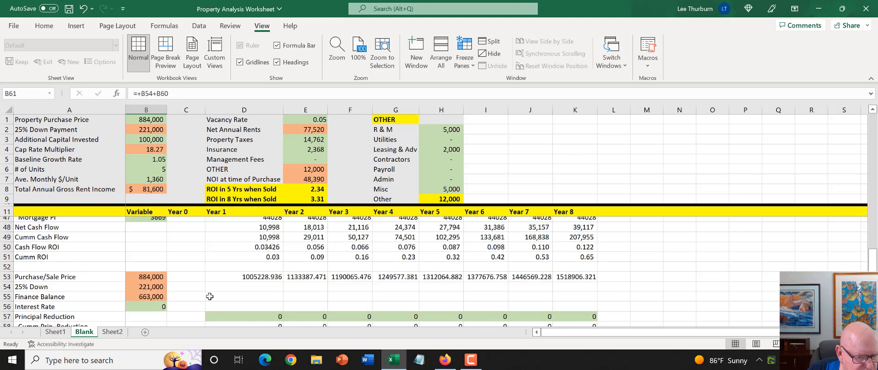
# - Review the Cumm ROI formulas for Years 1 through 4
pyautogui.click(271, 258)
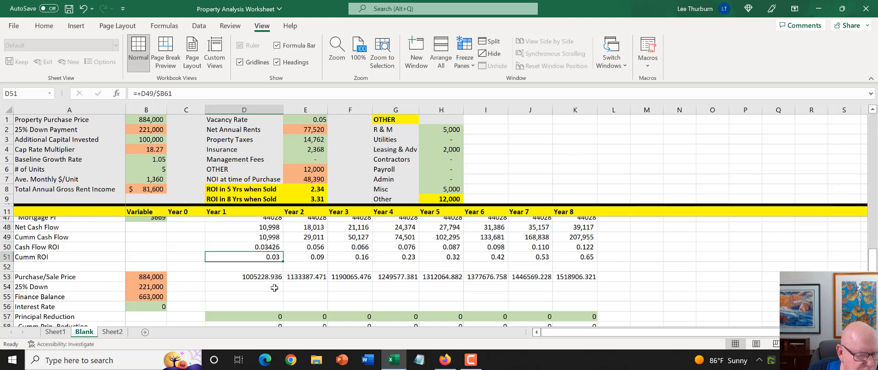
pyautogui.click(315, 257)
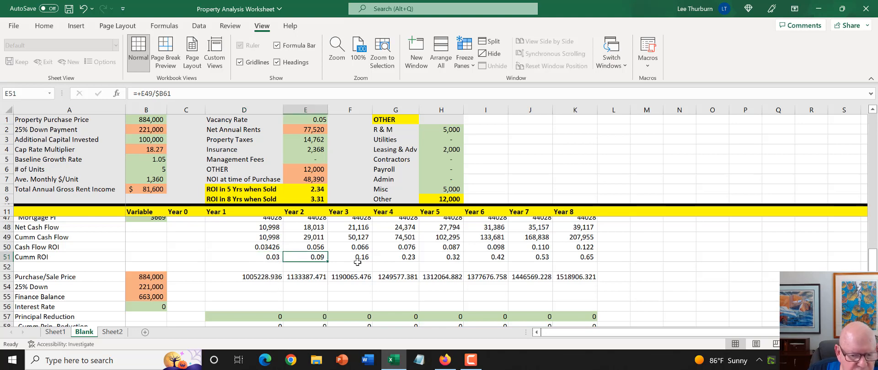
pyautogui.click(360, 259)
pyautogui.click(402, 260)
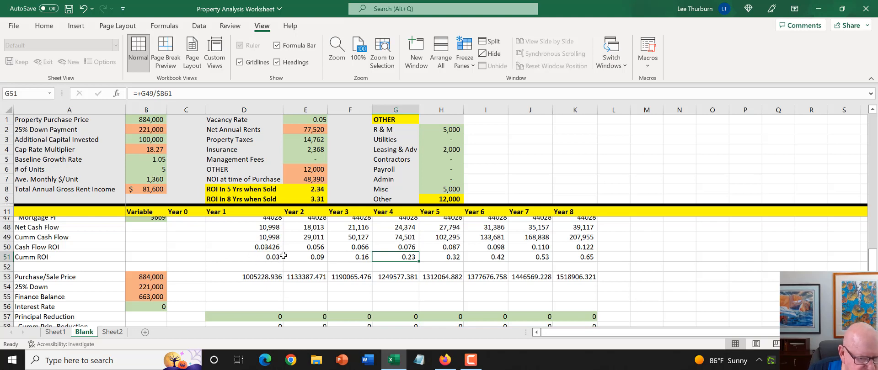
# - Review the annual Cash Flow ROI for each year from Year 1 through Year 8
pyautogui.click(263, 250)
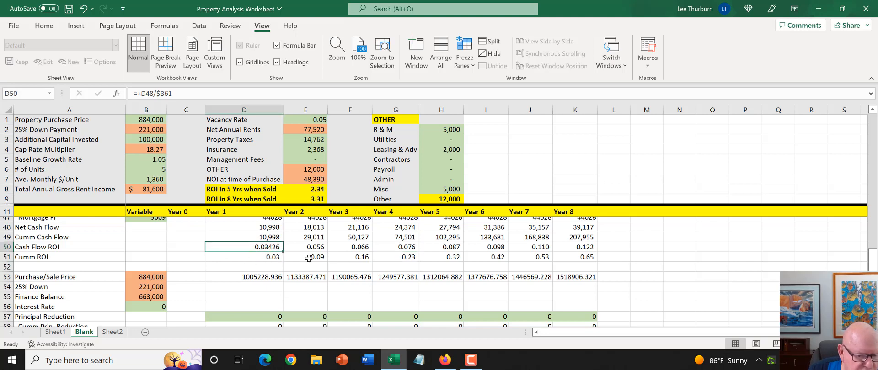
pyautogui.click(315, 249)
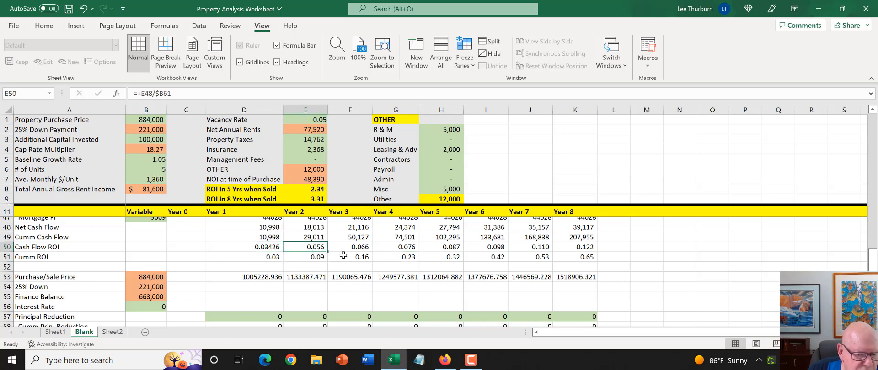
pyautogui.click(359, 249)
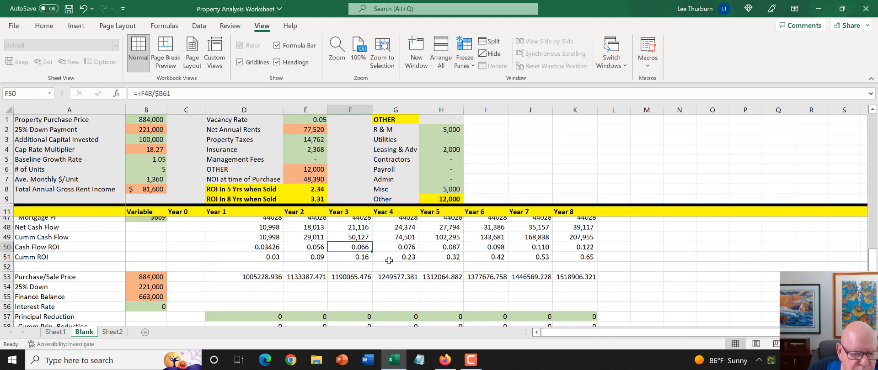
pyautogui.click(400, 250)
pyautogui.click(451, 249)
pyautogui.click(492, 249)
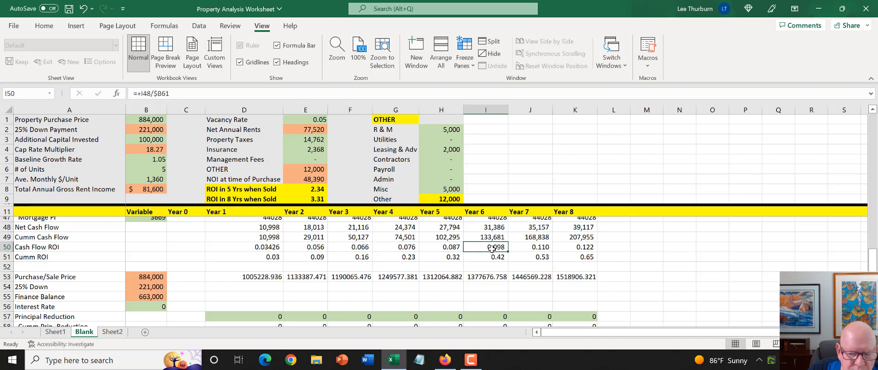
pyautogui.click(537, 249)
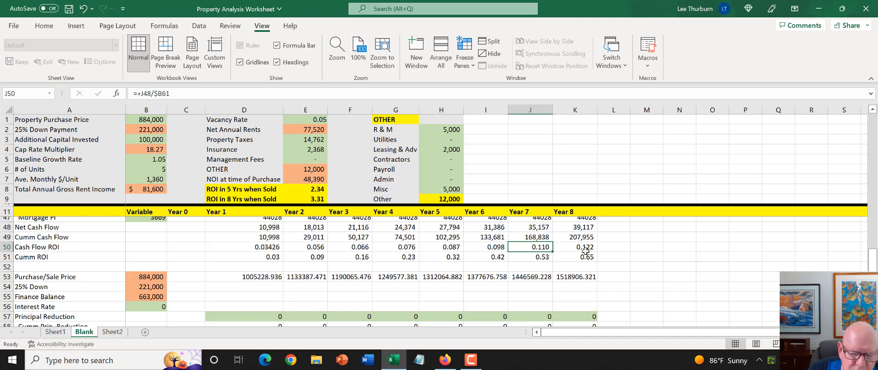
pyautogui.click(583, 250)
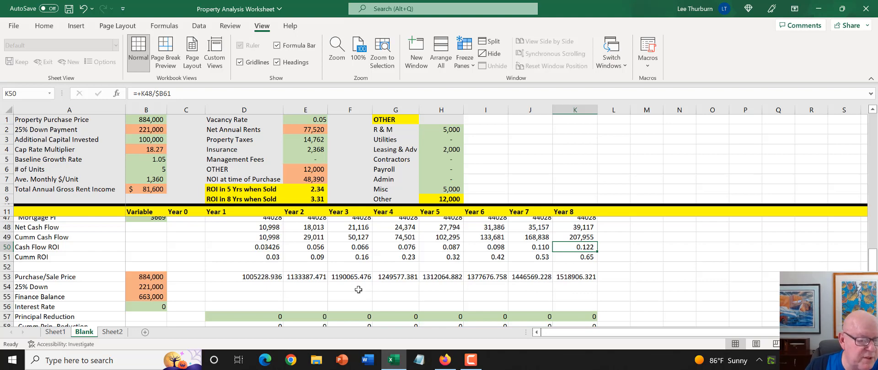
# - Review how Cumm ROI builds from Year 1 through Year 5 and in Year 8
pyautogui.click(273, 259)
pyautogui.click(310, 260)
pyautogui.click(361, 259)
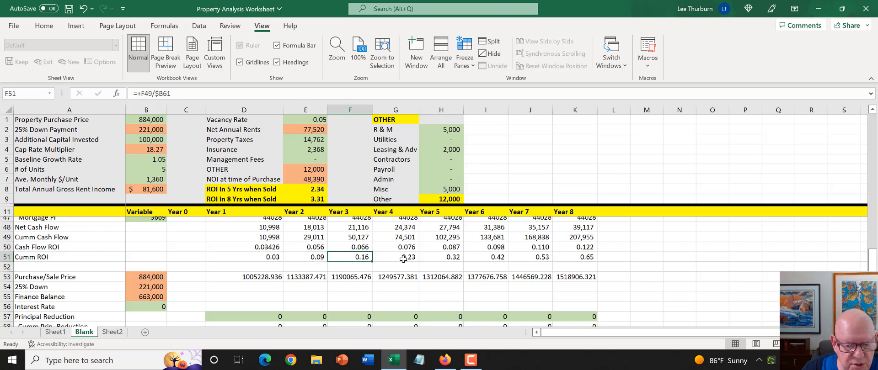
pyautogui.click(403, 259)
pyautogui.click(442, 259)
pyautogui.click(591, 259)
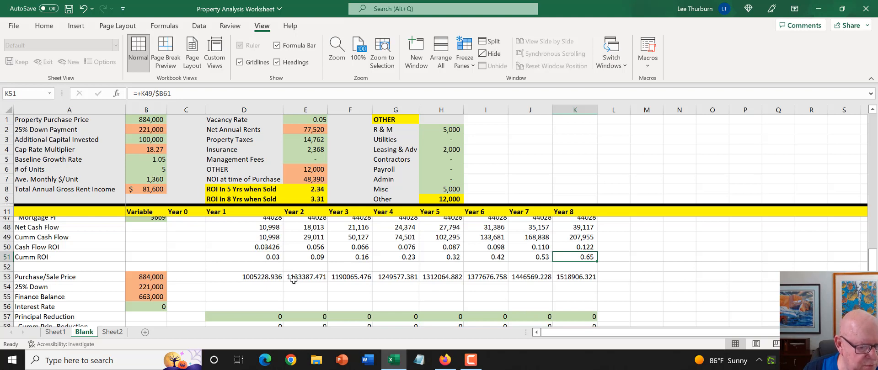
# - Format the Year 1 to Year 8 values in the Purchase/Sale Price row as comma style without decimals
pyautogui.moveTo(270, 280)
pyautogui.mouseDown()
pyautogui.moveTo(573, 282)
pyautogui.moveTo(584, 274)
pyautogui.moveTo(349, 267)
pyautogui.moveTo(262, 274)
pyautogui.mouseUp()
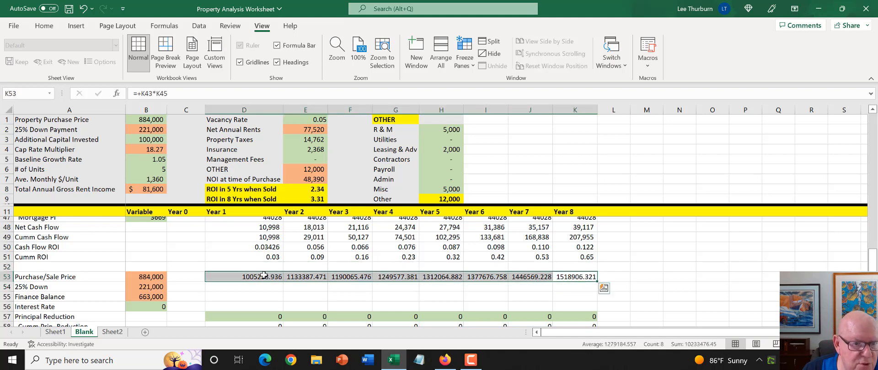
pyautogui.click(44, 25)
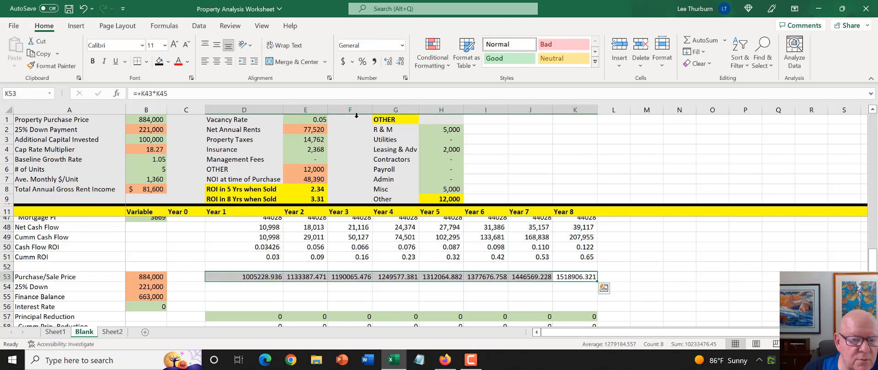
pyautogui.click(374, 61)
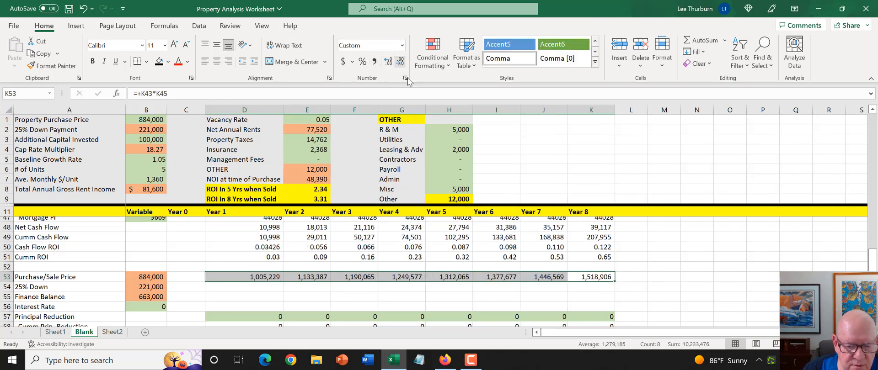
pyautogui.click(573, 289)
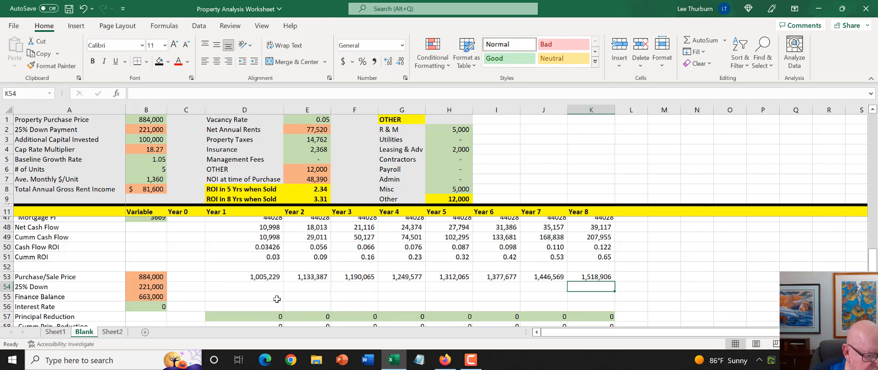
# - Trace the Year 1 Purchase/Sale Price formula back to Net Operating Income and the NOI Multiple
pyautogui.click(263, 278)
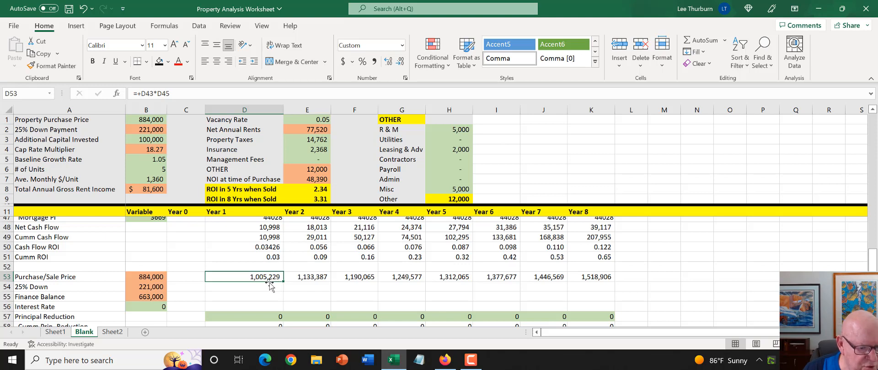
pyautogui.scroll(1, 265, 288)
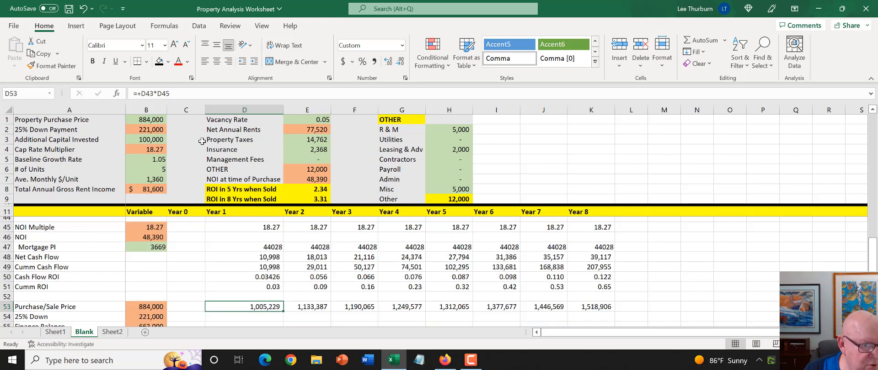
pyautogui.moveTo(172, 95); pyautogui.dragTo(138, 94)
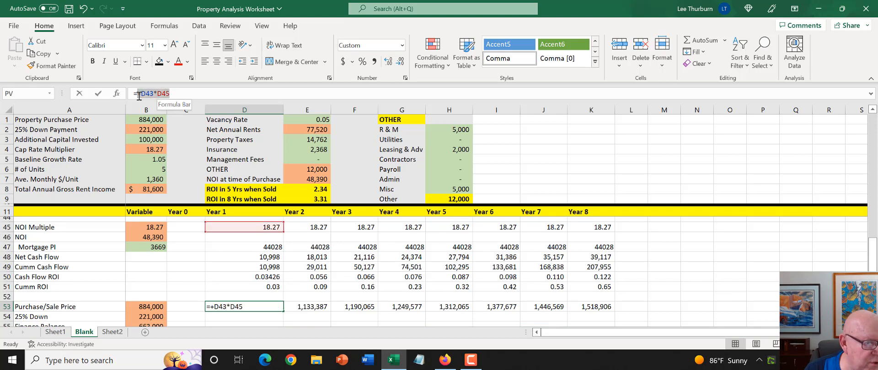
pyautogui.click(301, 276)
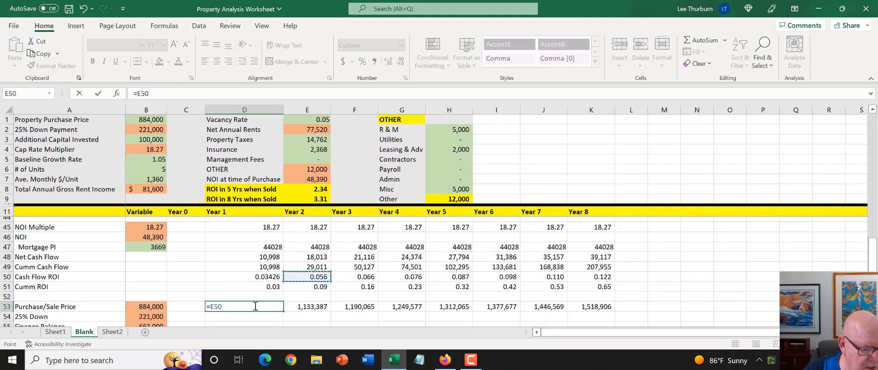
pyautogui.press('Escape')
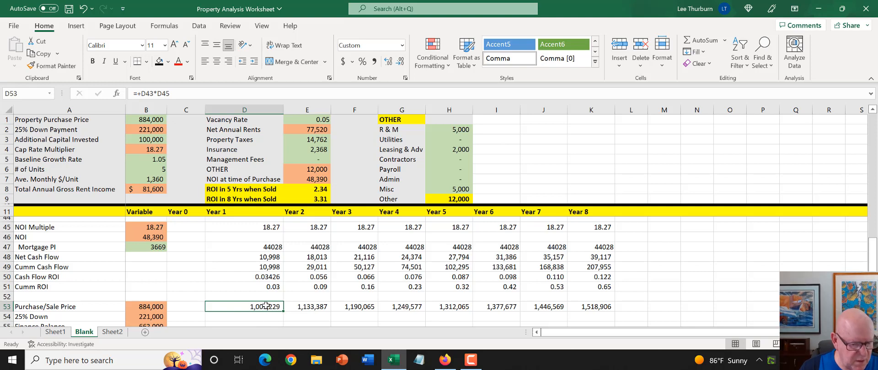
pyautogui.scroll(2, 284, 286)
pyautogui.scroll(-2, 283, 286)
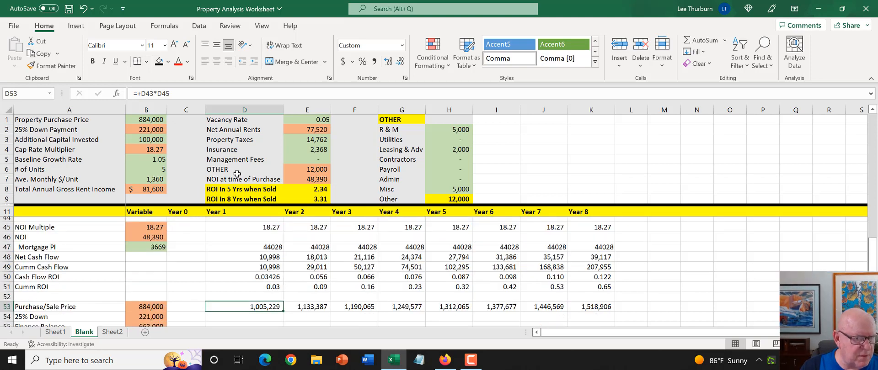
pyautogui.press('F2')
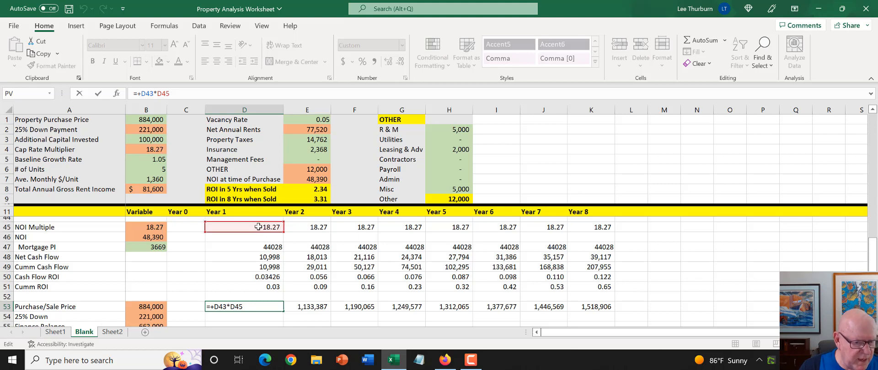
pyautogui.scroll(2, 258, 235)
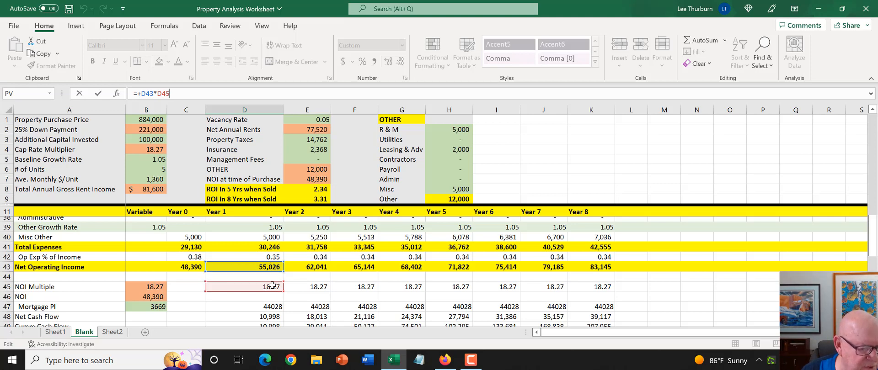
pyautogui.scroll(-3, 273, 285)
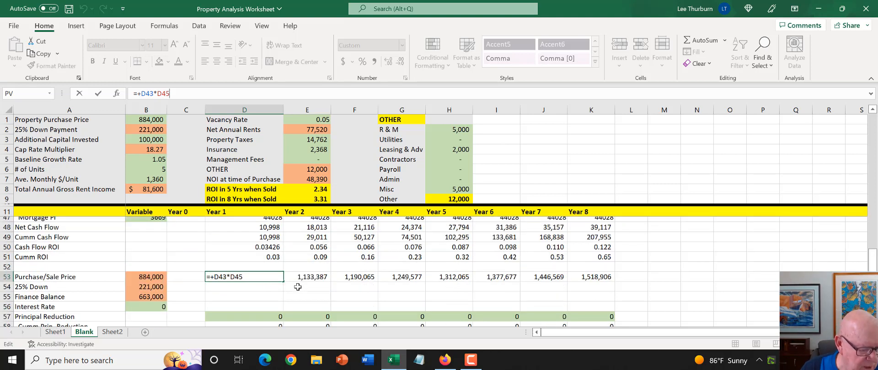
pyautogui.hotkey('ctrl', 'Return')
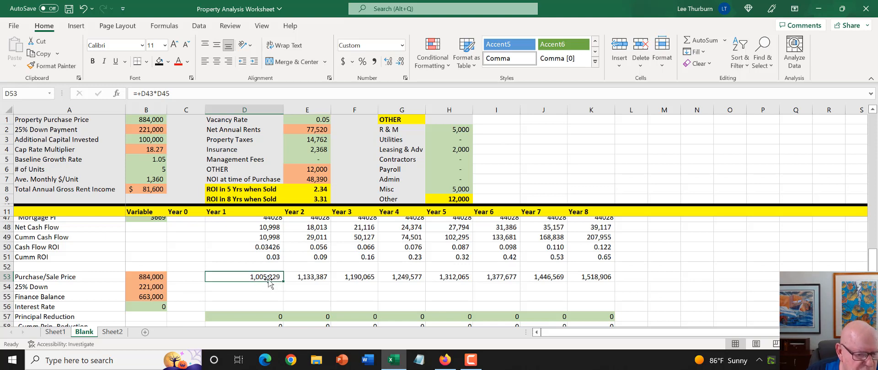
# - Review the projected Purchase/Sale Price formulas for Years 2 through 5 and Year 8
pyautogui.click(313, 279)
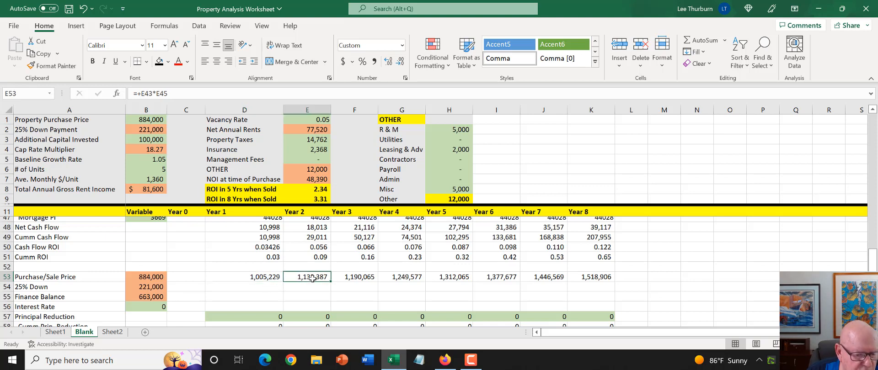
pyautogui.click(362, 279)
pyautogui.click(413, 278)
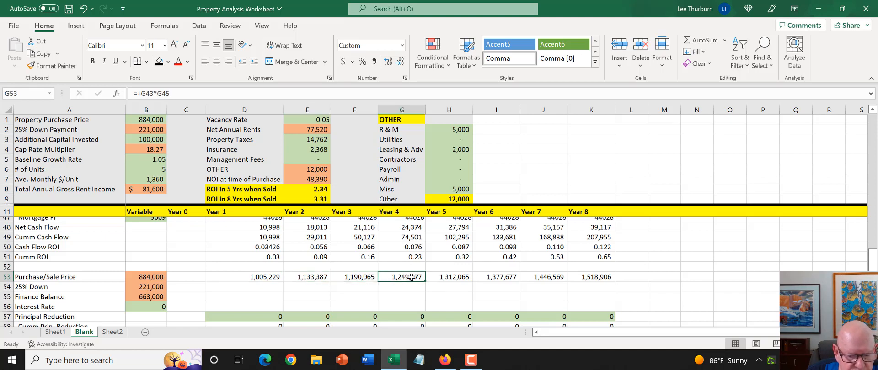
pyautogui.click(455, 278)
pyautogui.click(595, 278)
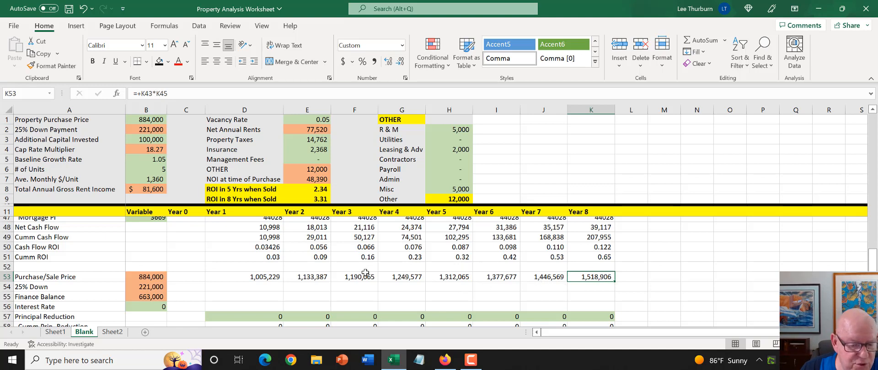
# - Switch to the Amortization Calculator in Firefox and examine the loan inputs and the monthly schedule's ending balance for year 1
pyautogui.scroll(-2, 366, 274)
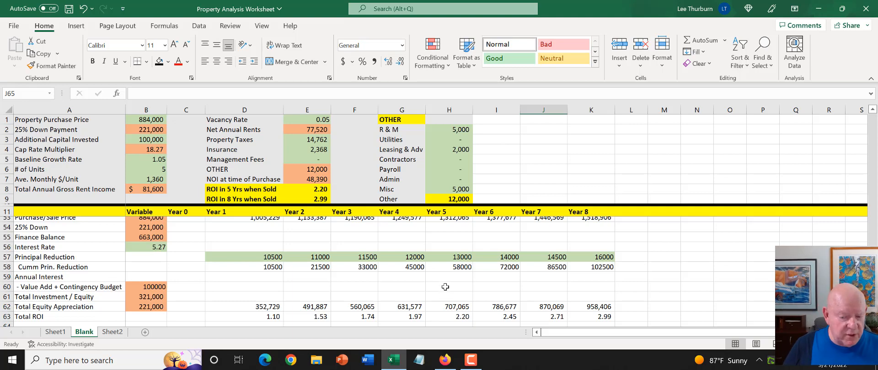
pyautogui.click(445, 360)
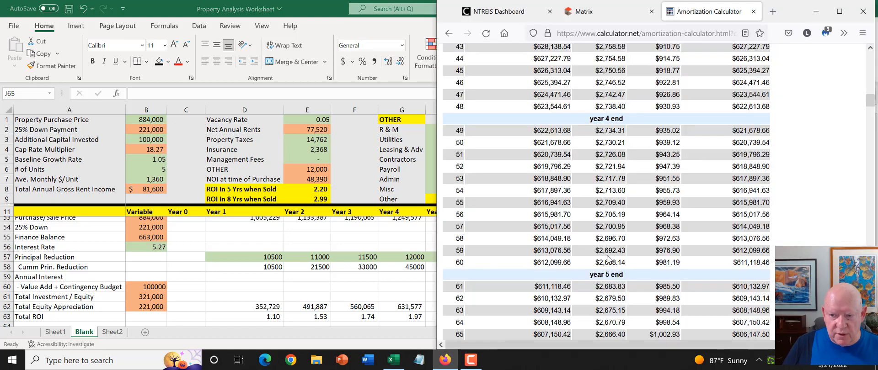
pyautogui.scroll(15, 608, 259)
pyautogui.scroll(5, 608, 260)
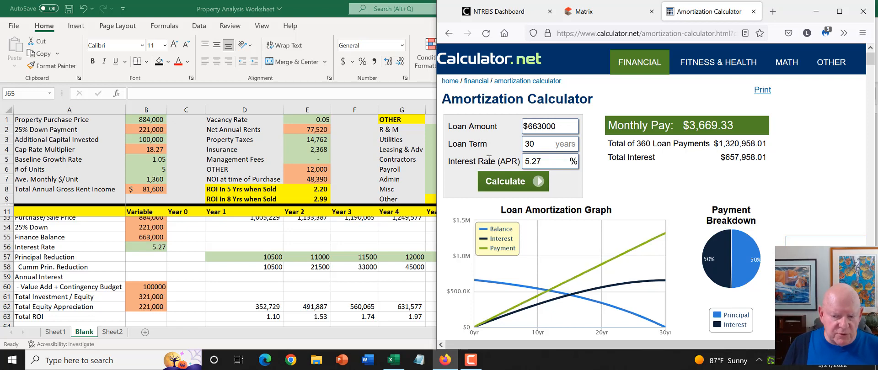
pyautogui.scroll(-5, 521, 183)
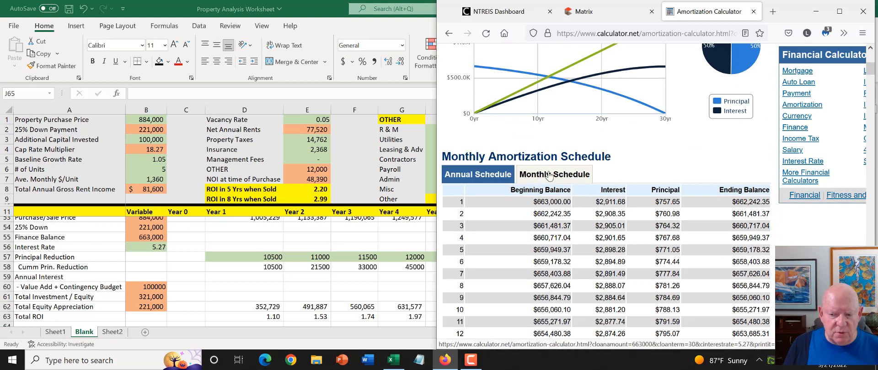
pyautogui.scroll(-2, 619, 213)
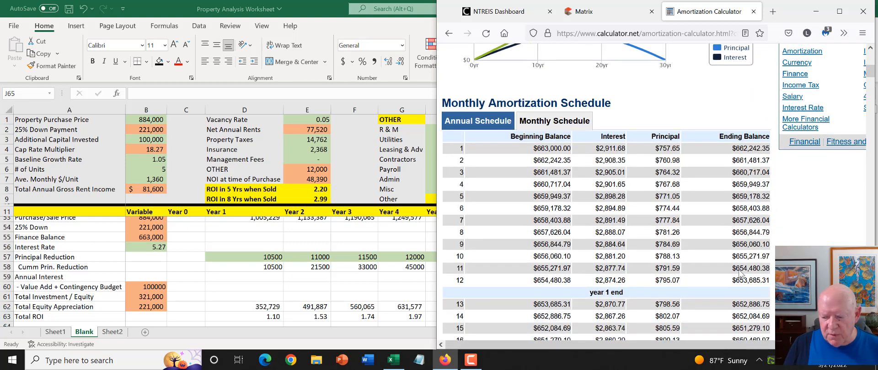
pyautogui.moveTo(758, 286)
pyautogui.mouseDown()
pyautogui.moveTo(747, 285)
pyautogui.moveTo(768, 280)
pyautogui.mouseUp()
pyautogui.click(770, 281)
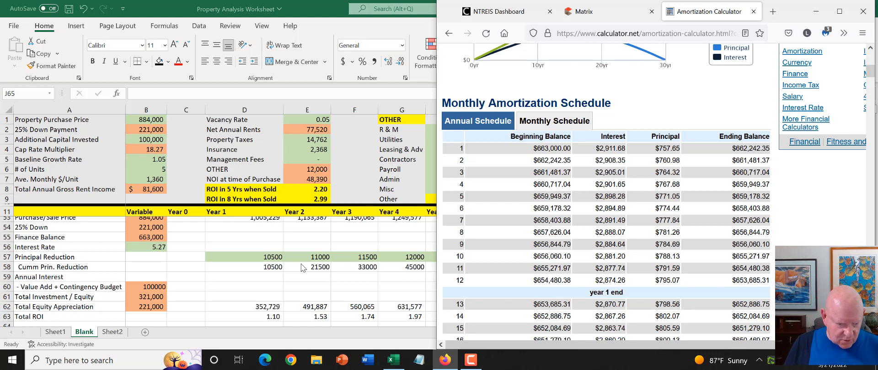
# - Set the Principal Reduction to 9500 for Year 1, 10000 for Year 2 and 10500 for Year 3 in the worksheet
pyautogui.click(277, 256)
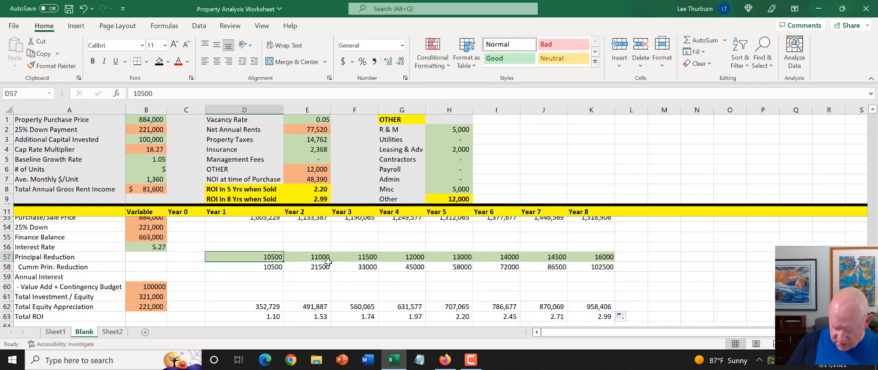
pyautogui.write('9500')
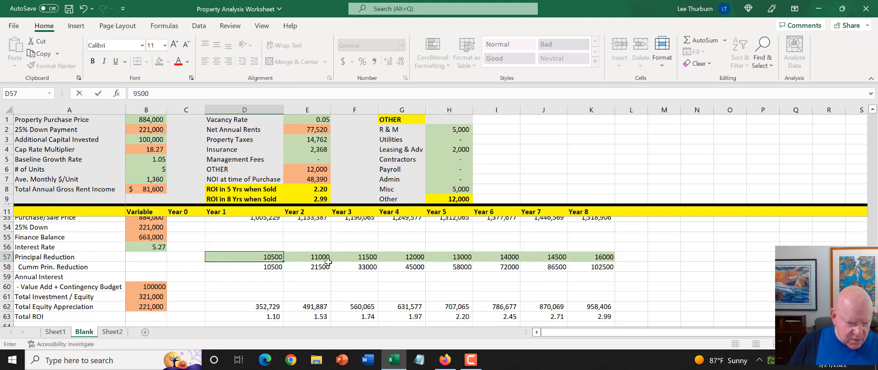
pyautogui.click(327, 261)
pyautogui.write('1000')
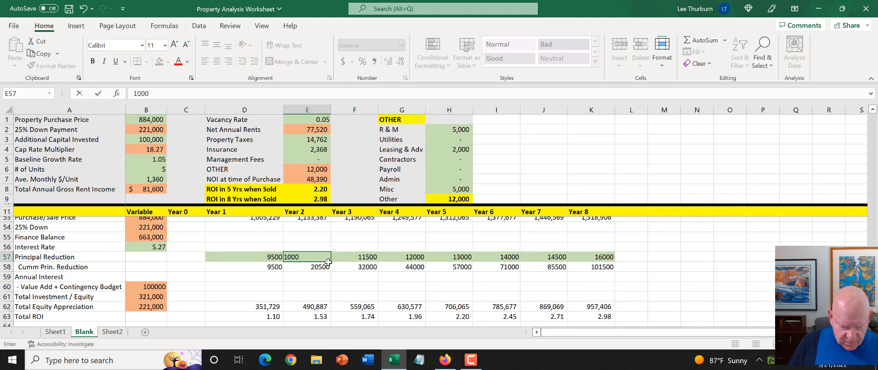
pyautogui.press('Tab')
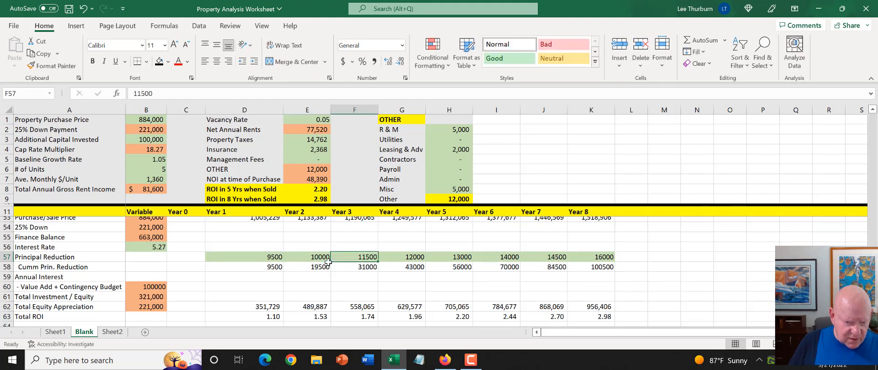
pyautogui.write('10500')
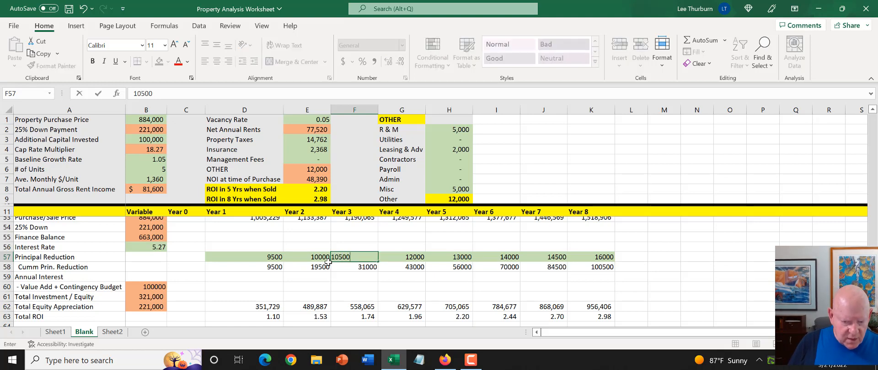
pyautogui.press('Tab')
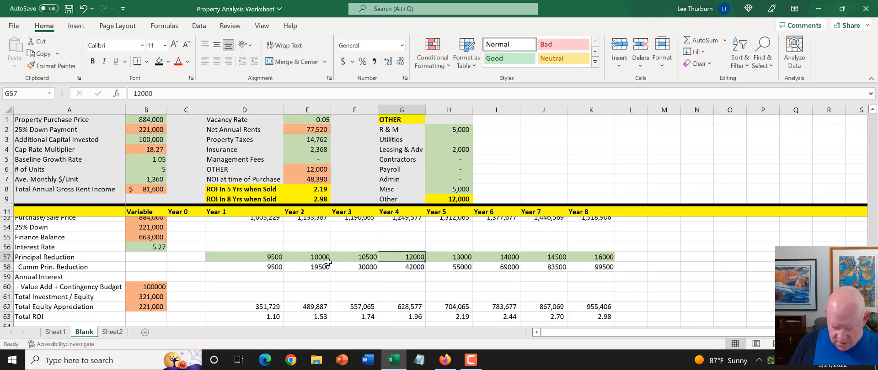
# - Set the Principal Reduction to 11000 for Year 4 and 11700 for Year 5
pyautogui.write('1000')
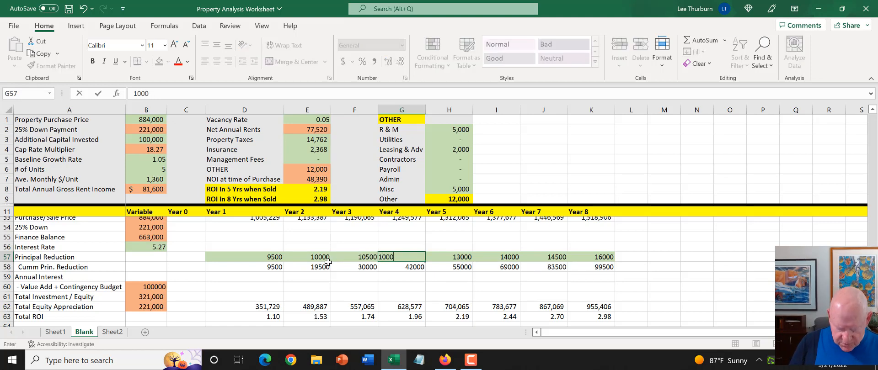
pyautogui.press('BackSpace')
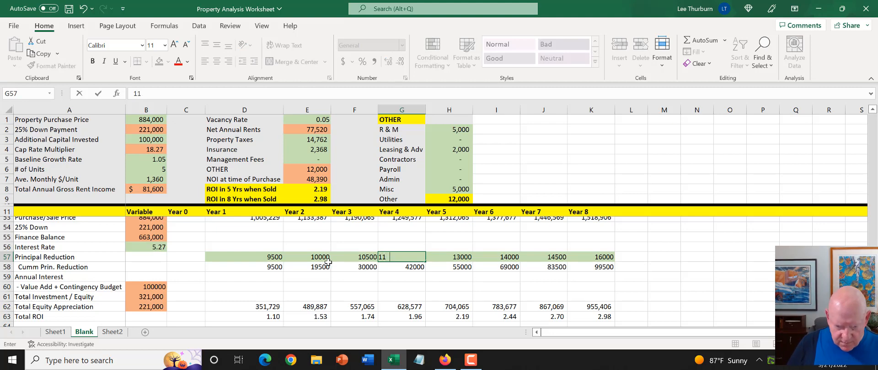
pyautogui.write('000')
pyautogui.press('Tab')
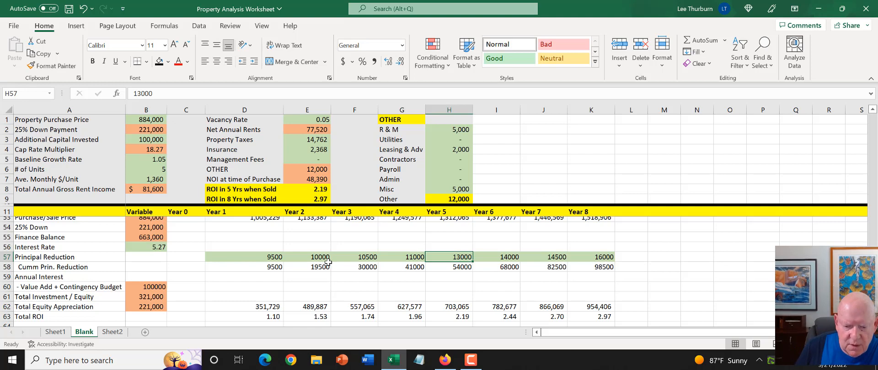
pyautogui.write('11')
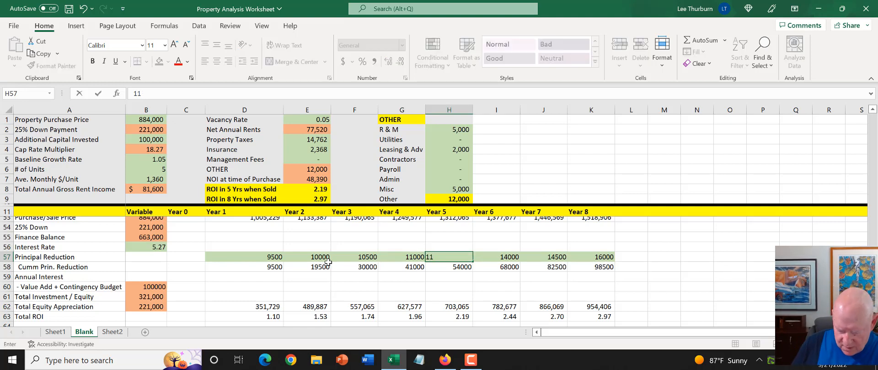
pyautogui.write('700')
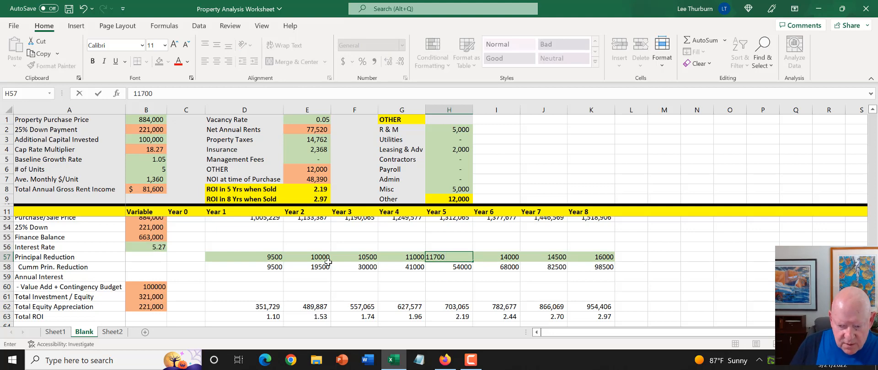
pyautogui.press('Tab')
# - Set the Principal Reduction to 12500 for Year 6, 13250 for Year 7 and 14000 for Year 8
pyautogui.write('1250')
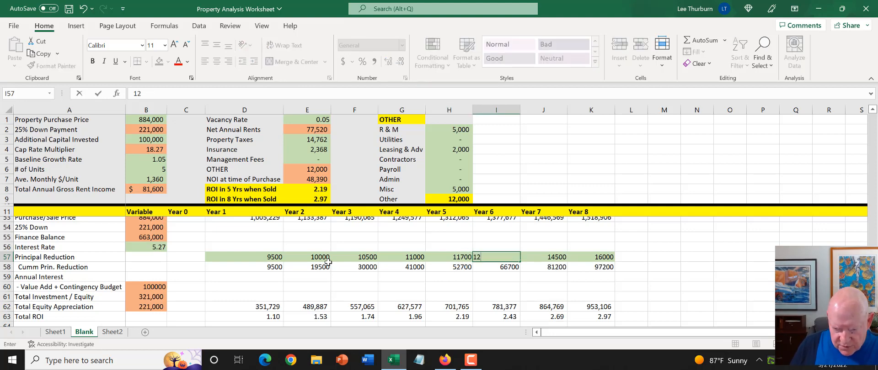
pyautogui.press('Tab')
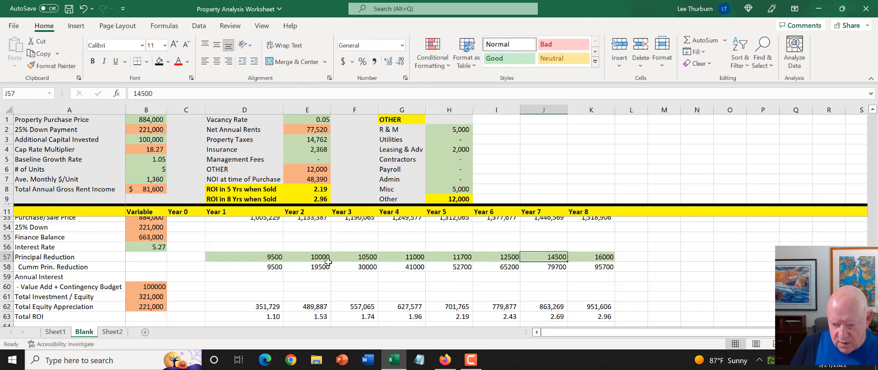
pyautogui.write('132')
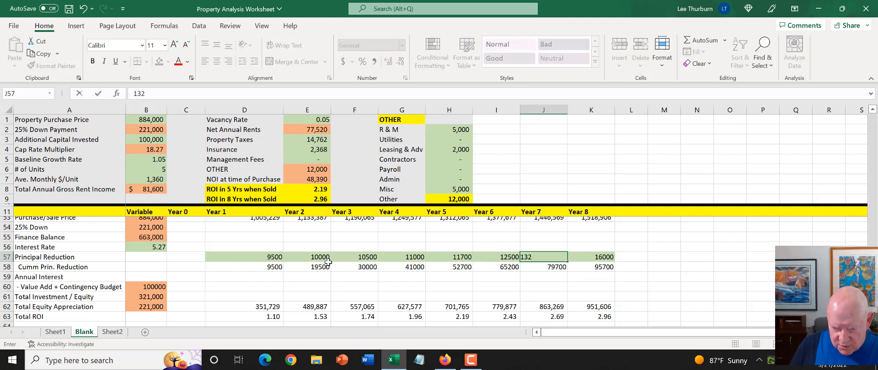
pyautogui.write('50')
pyautogui.press('Tab')
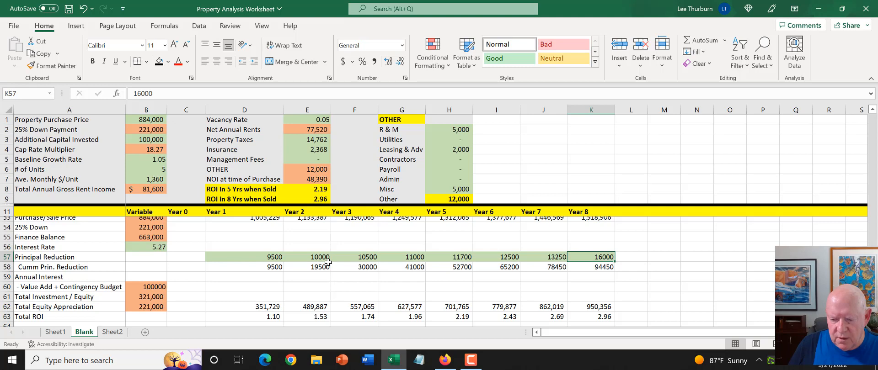
pyautogui.write('1400')
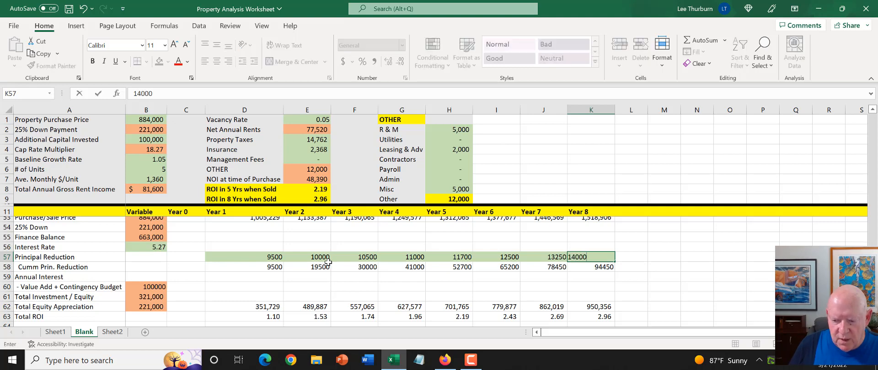
pyautogui.press('Tab')
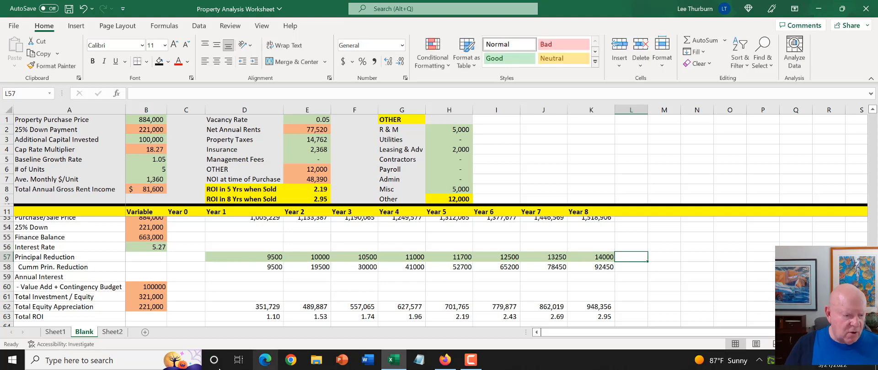
# - Review how the Cumm Prin. Reduction formulas for Years 1 and 2 accumulate the yearly principal reductions
pyautogui.click(309, 258)
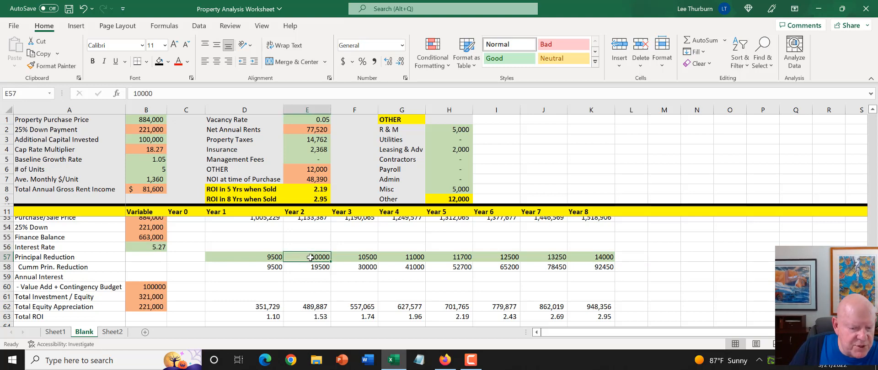
pyautogui.click(274, 268)
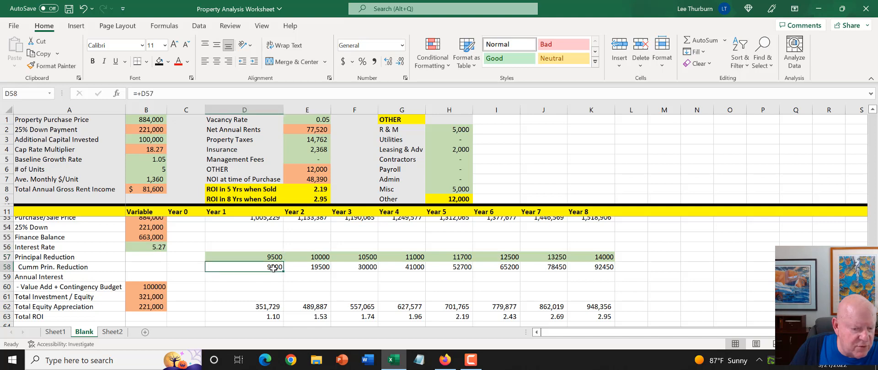
pyautogui.click(309, 265)
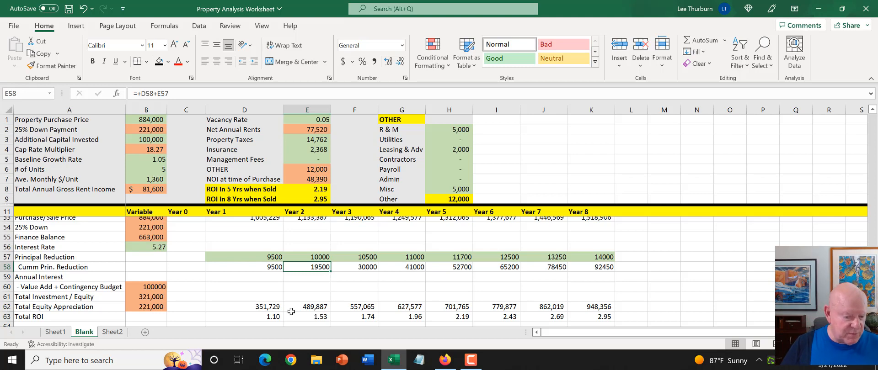
# - Trace the Year 1 Total Equity Appreciation formula back to the sale price, Finance Balance and Principal Reduction
pyautogui.scroll(1, 292, 310)
pyautogui.scroll(-1, 282, 295)
pyautogui.scroll(-1, 282, 294)
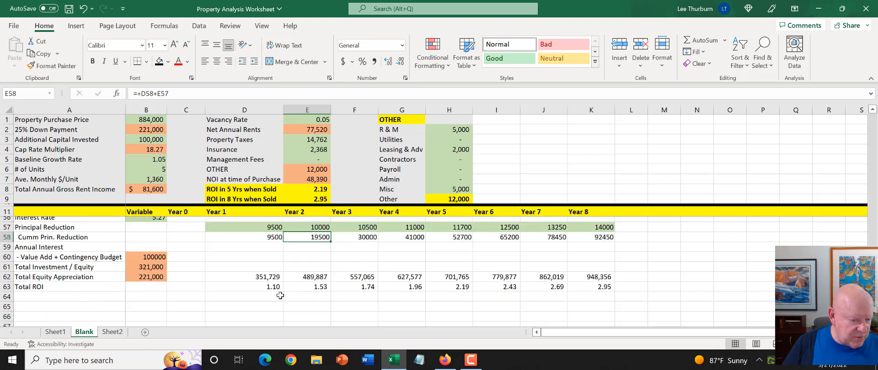
pyautogui.click(8, 276)
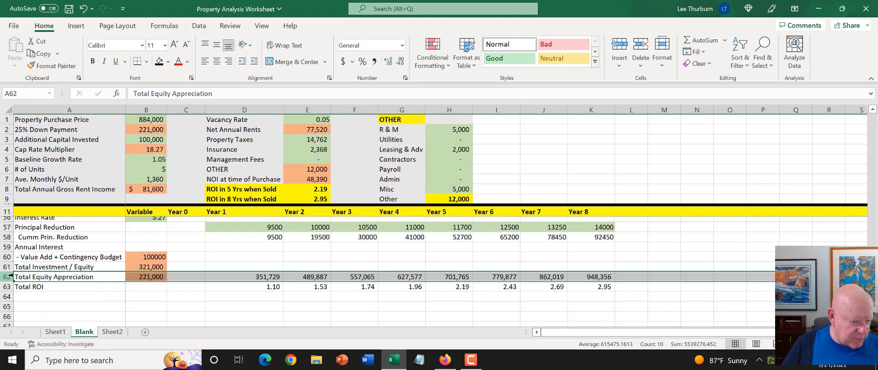
pyautogui.click(273, 276)
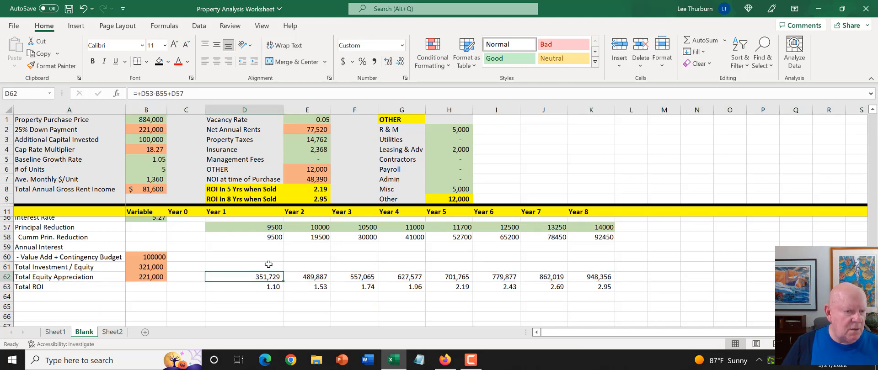
pyautogui.click(186, 94)
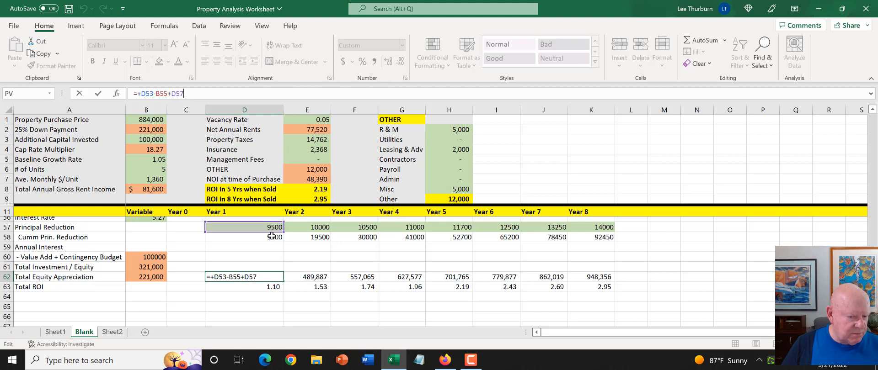
pyautogui.scroll(2, 271, 236)
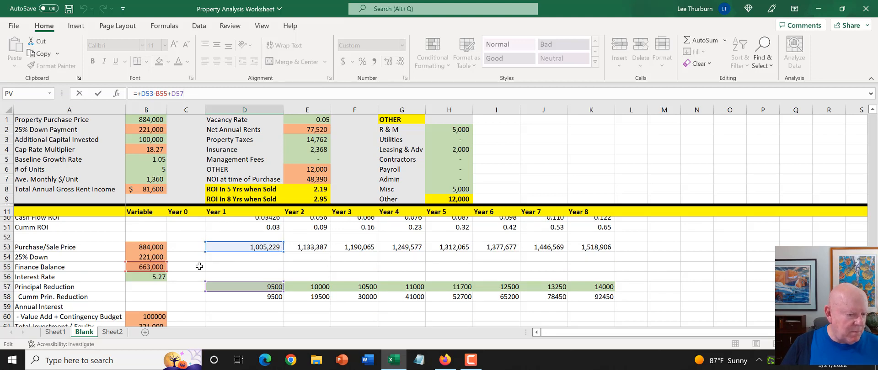
pyautogui.scroll(-2, 259, 268)
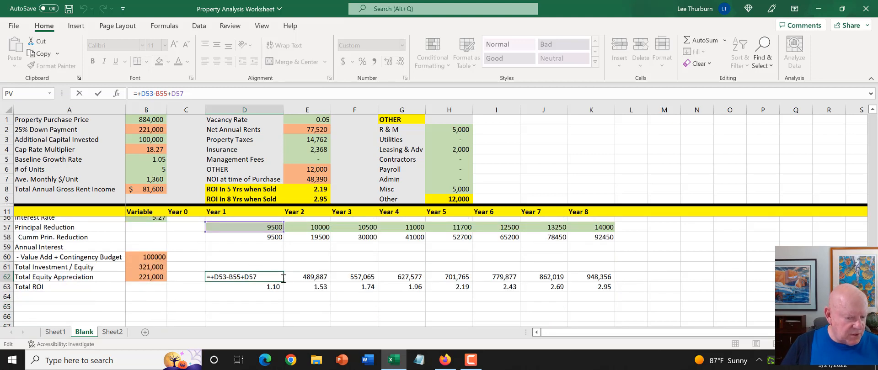
pyautogui.press('Return')
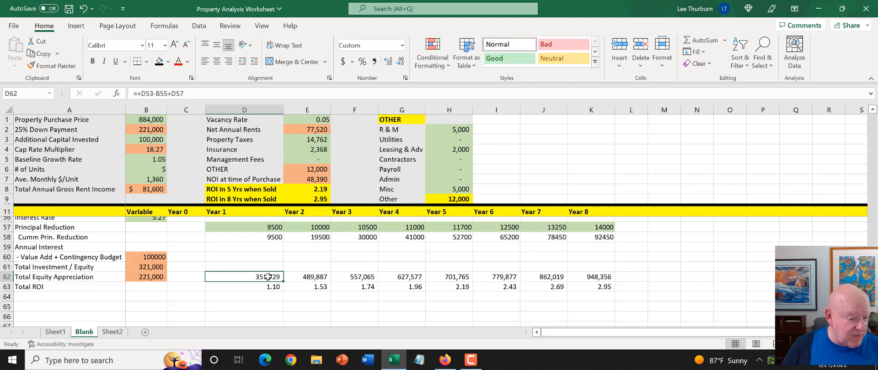
# - Examine the Total Investment / Equity formula and the Total ROI formulas for Years 1 through 5
pyautogui.click(153, 267)
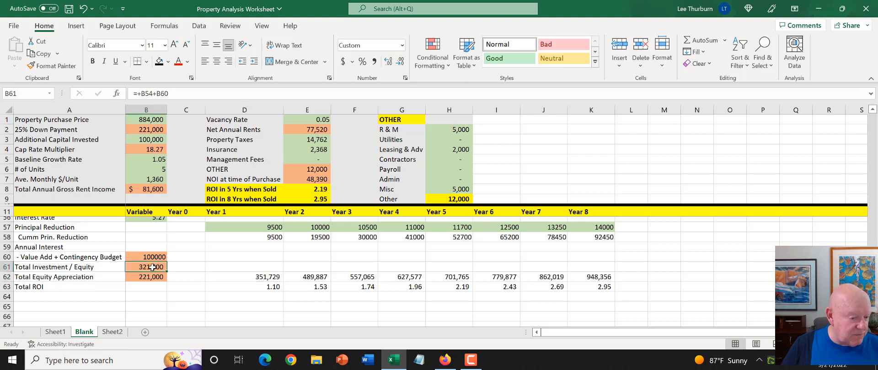
pyautogui.click(273, 288)
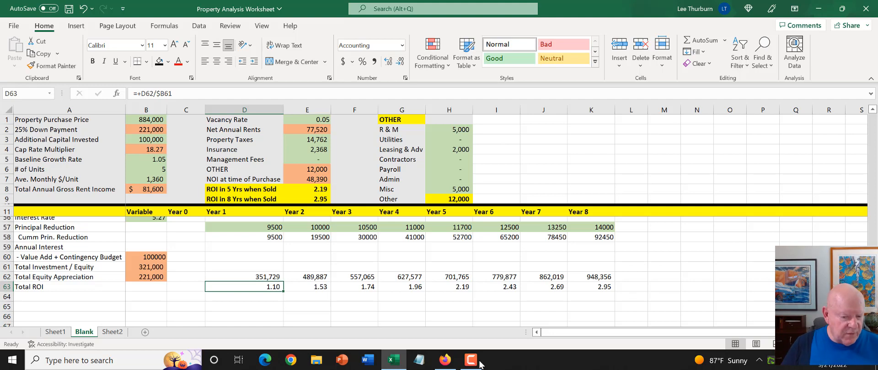
pyautogui.click(319, 290)
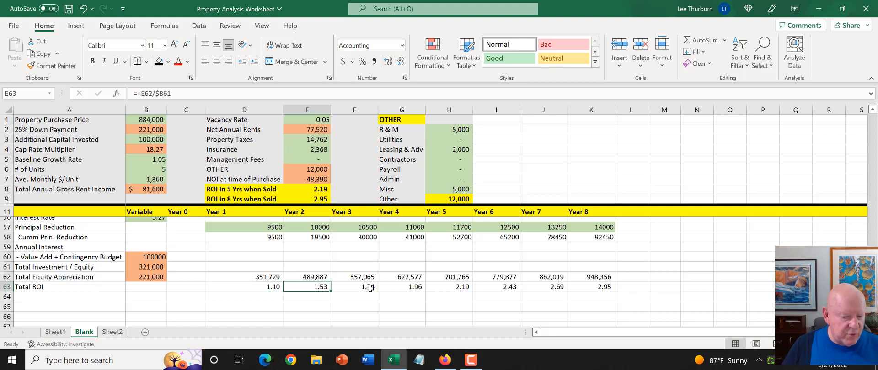
pyautogui.click(370, 289)
pyautogui.click(417, 289)
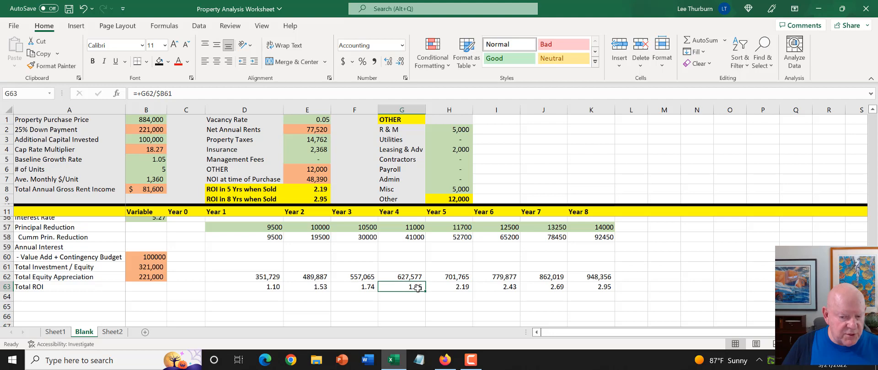
pyautogui.click(450, 111)
pyautogui.click(457, 286)
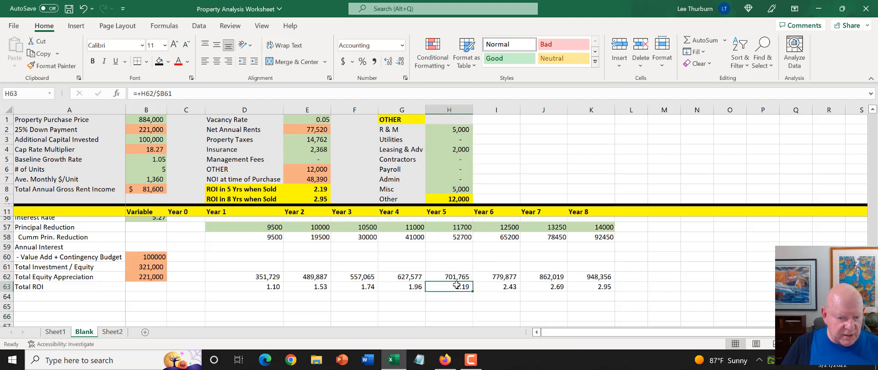
# - Check that the summary's 5-year and 8-year ROI cells link to the Year 5 and Year 8 Total ROI
pyautogui.click(320, 191)
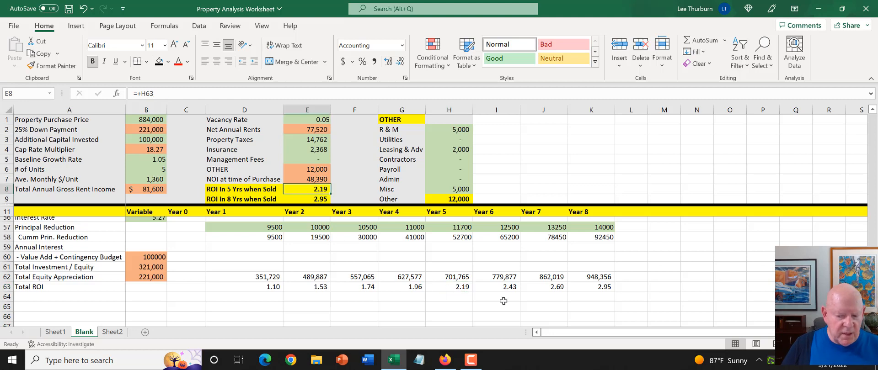
pyautogui.click(600, 288)
pyautogui.click(315, 200)
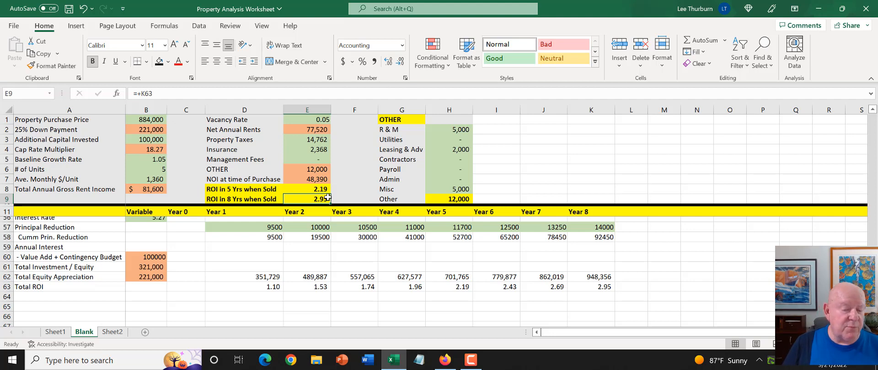
pyautogui.click(319, 187)
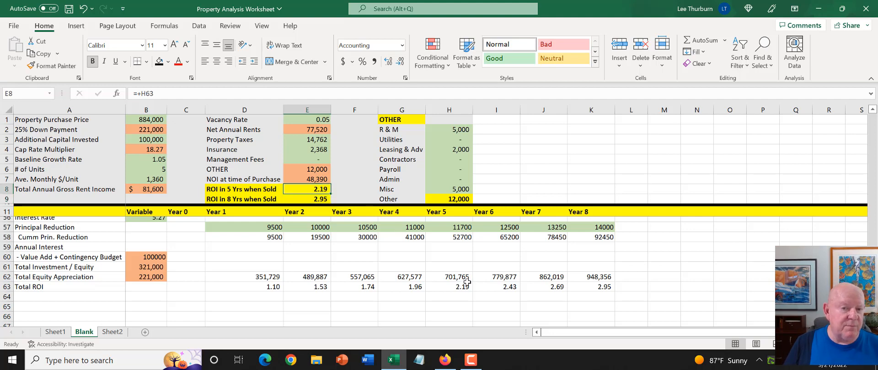